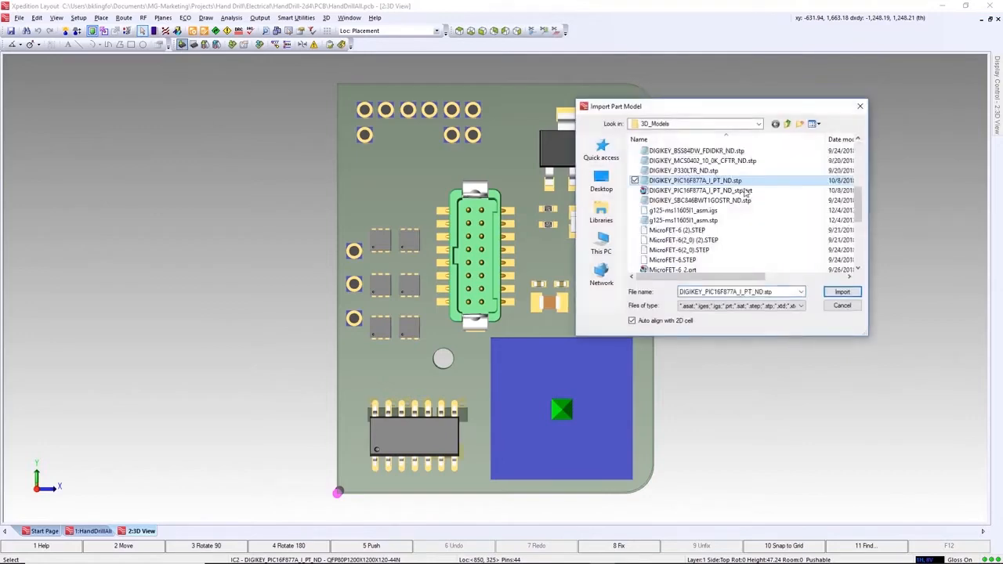
- Import DIGIKEY_PIC16F877A_I_PT_ND.stp as the part model for IC2 and rotate it to lie flat over its square footprint
{"action": "left_click", "coordinate": [841, 291]}
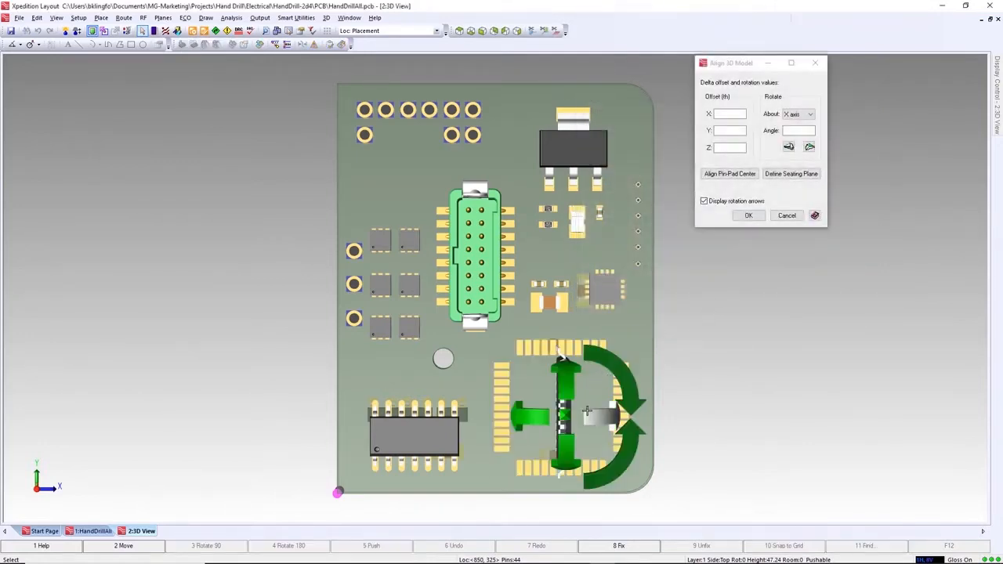
{"action": "middle_click_drag", "start_coordinate": [605, 425], "coordinate": [553, 338]}
{"action": "scroll", "coordinate": [521, 333], "scroll_direction": "up", "scroll_amount": 2}
{"action": "scroll", "coordinate": [521, 333], "scroll_direction": "up", "scroll_amount": 3}
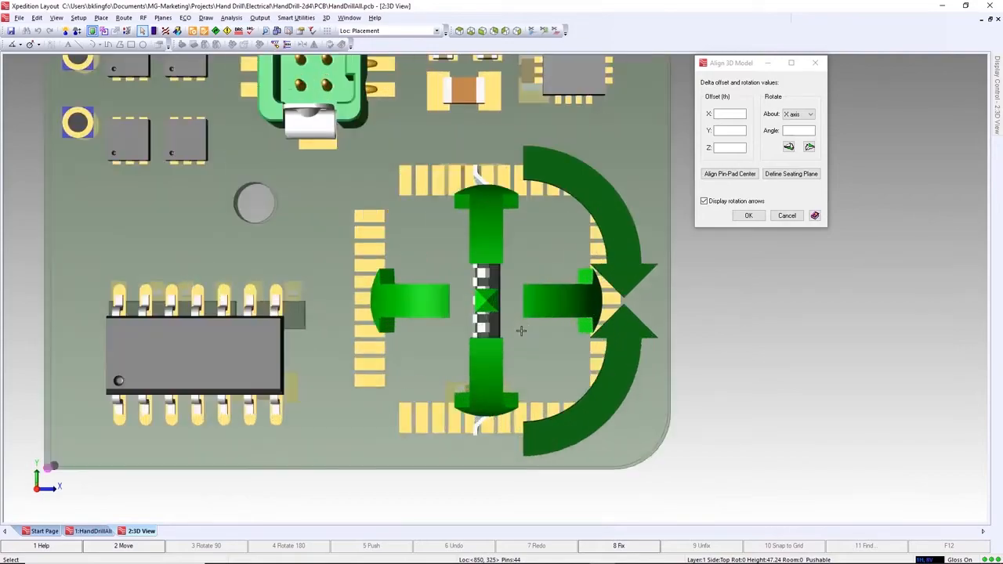
{"action": "mouse_move", "coordinate": [525, 341]}
{"action": "middle_mouse_down", "text": "shift"}
{"action": "mouse_move", "coordinate": [543, 338]}
{"action": "mouse_move", "coordinate": [507, 340]}
{"action": "mouse_move", "coordinate": [528, 344]}
{"action": "middle_mouse_up", "text": "shift"}
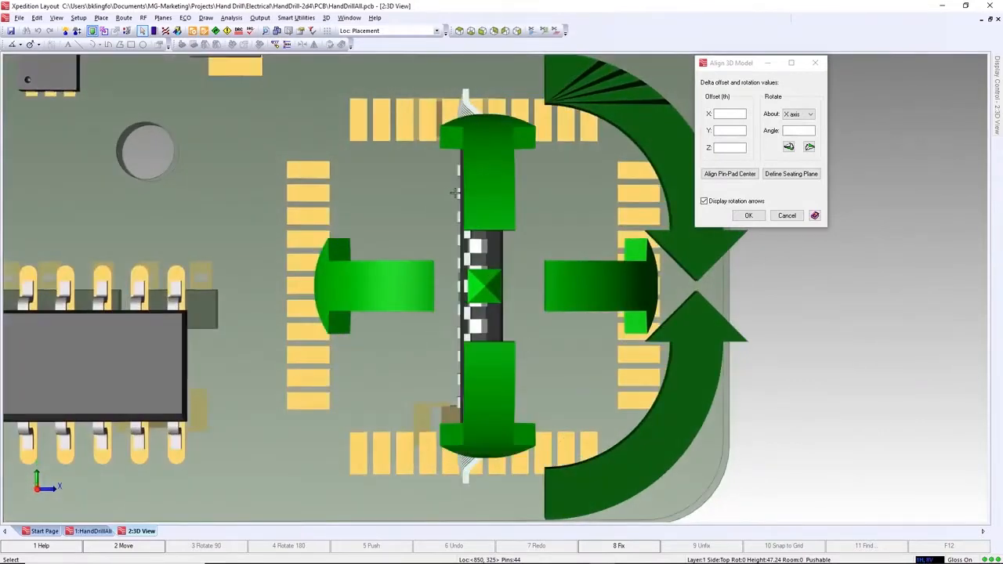
{"action": "left_click", "coordinate": [648, 130]}
{"action": "left_click", "coordinate": [695, 355]}
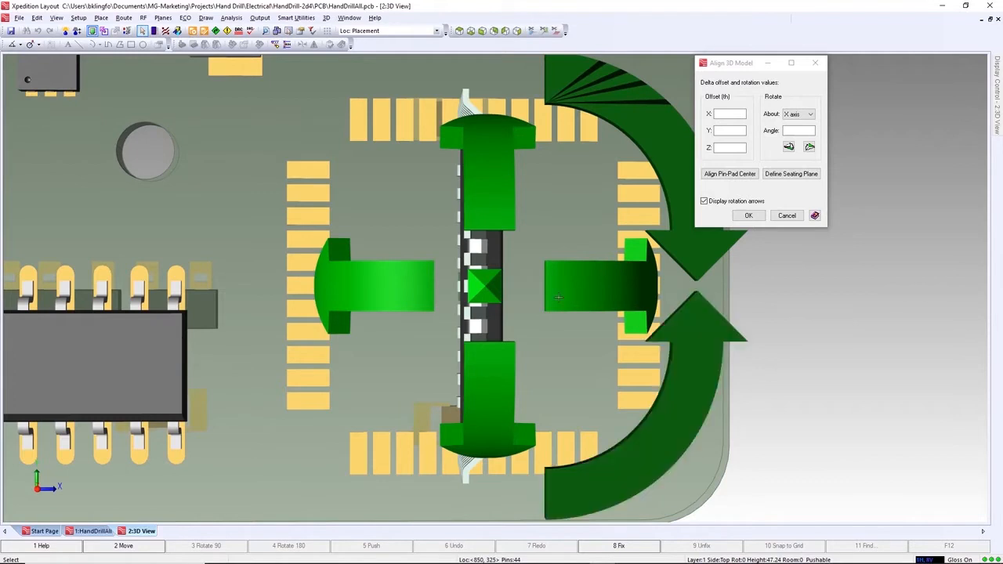
{"action": "left_click", "coordinate": [383, 287]}
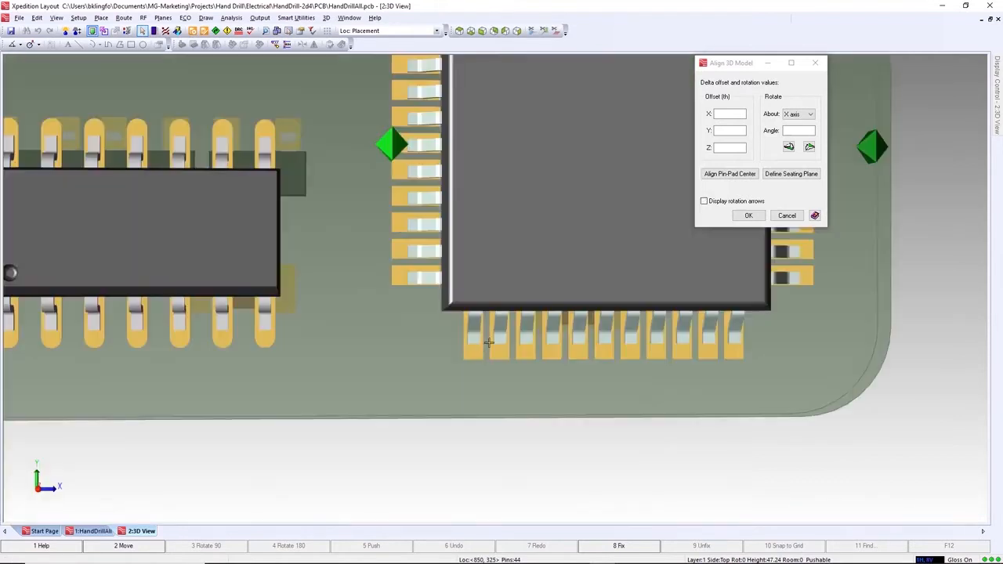
- Align the underside of IC2's pin 12 to the center of its matching pad and accept the model alignment
{"action": "scroll", "coordinate": [477, 337], "scroll_direction": "up", "scroll_amount": 4}
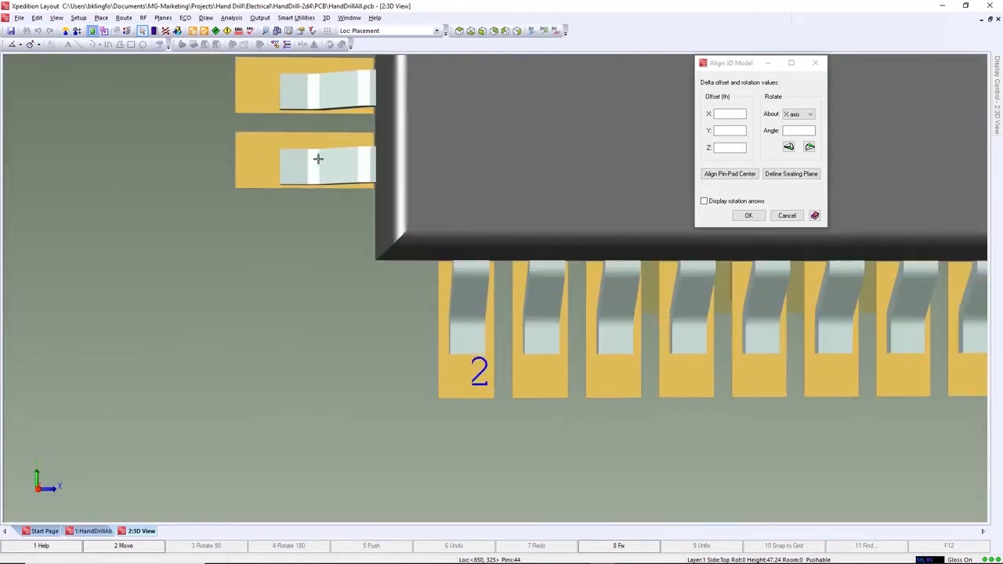
{"action": "left_click", "coordinate": [729, 174]}
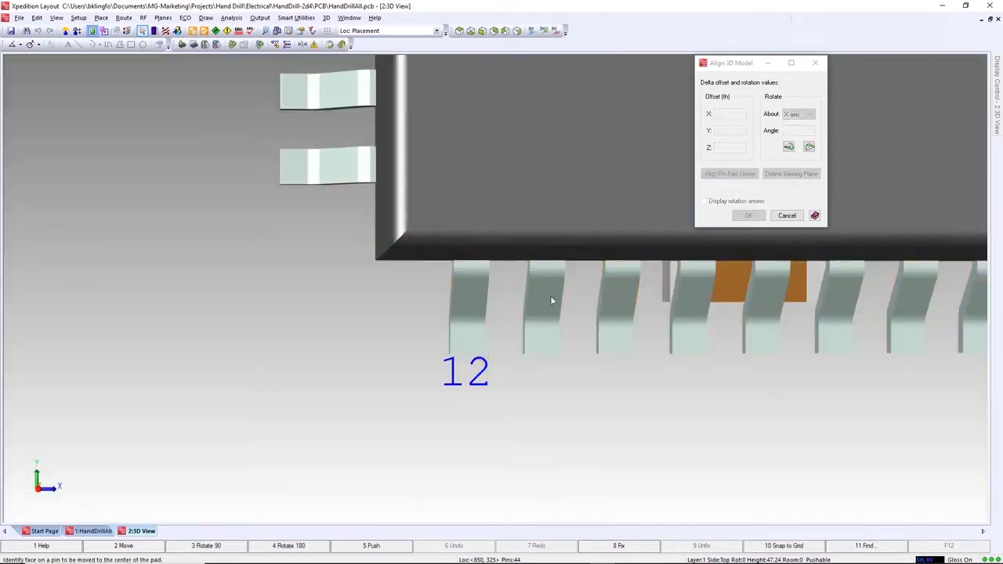
{"action": "middle_click_drag", "start_coordinate": [447, 327], "coordinate": [528, 331]}
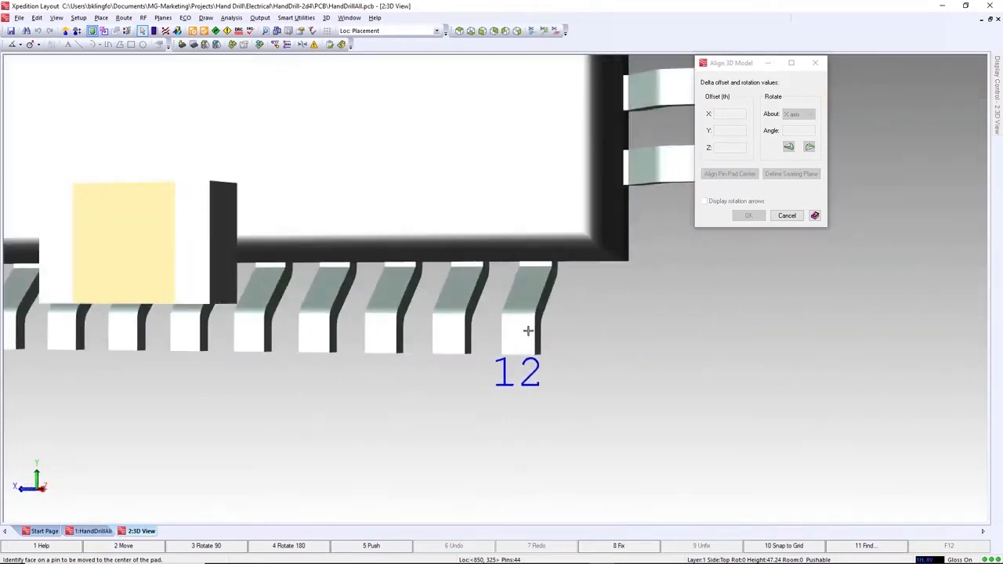
{"action": "left_click", "coordinate": [521, 336]}
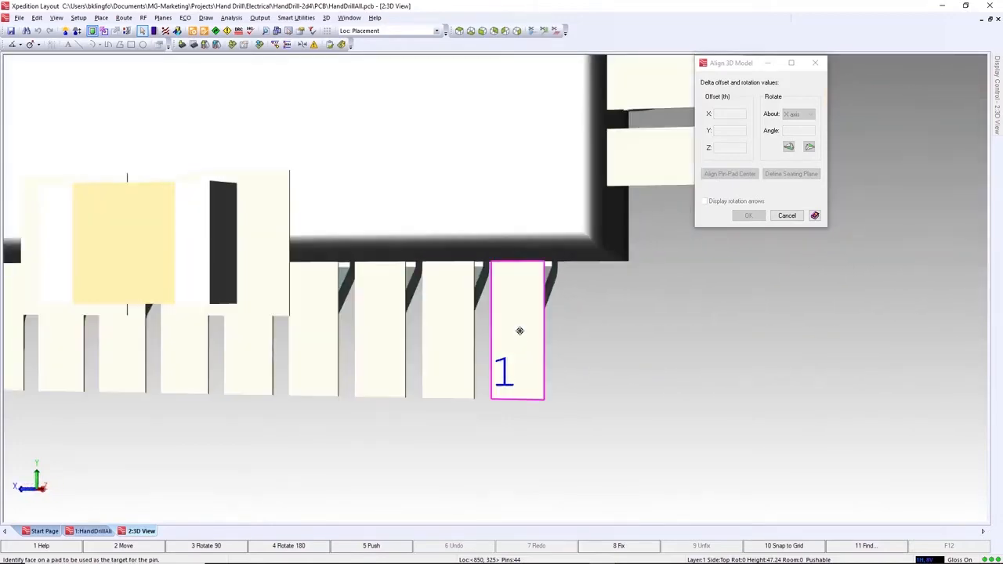
{"action": "left_click", "coordinate": [520, 331]}
{"action": "middle_click_drag", "start_coordinate": [586, 336], "coordinate": [531, 340]}
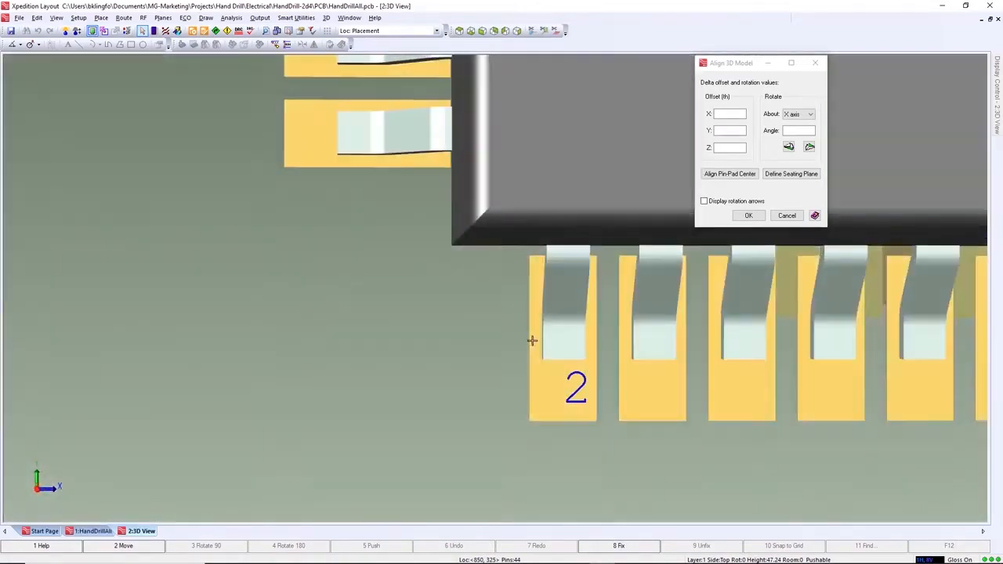
{"action": "mouse_move", "coordinate": [416, 145]}
{"action": "middle_mouse_down"}
{"action": "mouse_move", "coordinate": [424, 173]}
{"action": "mouse_move", "coordinate": [427, 159]}
{"action": "middle_mouse_up"}
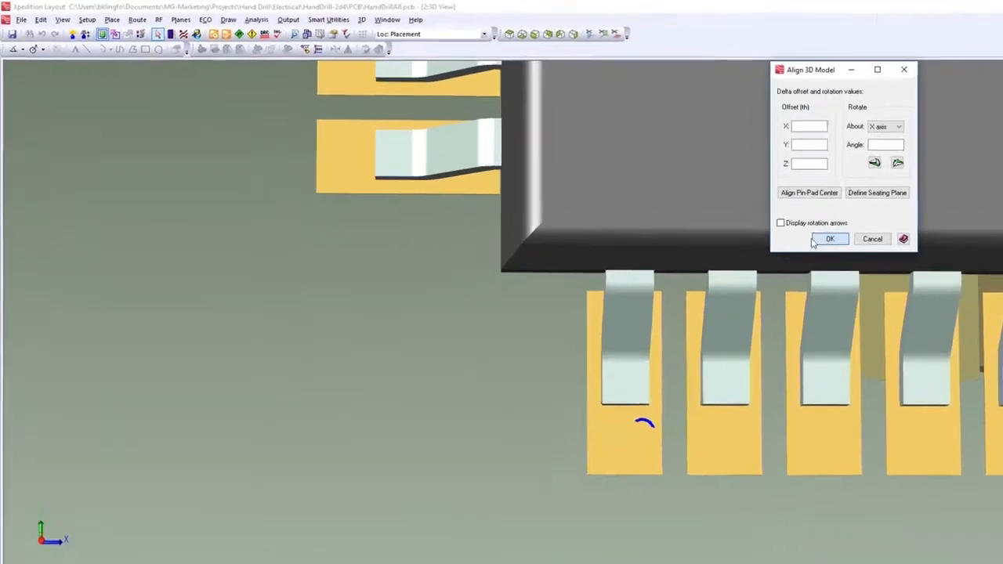
{"action": "left_click", "coordinate": [815, 240]}
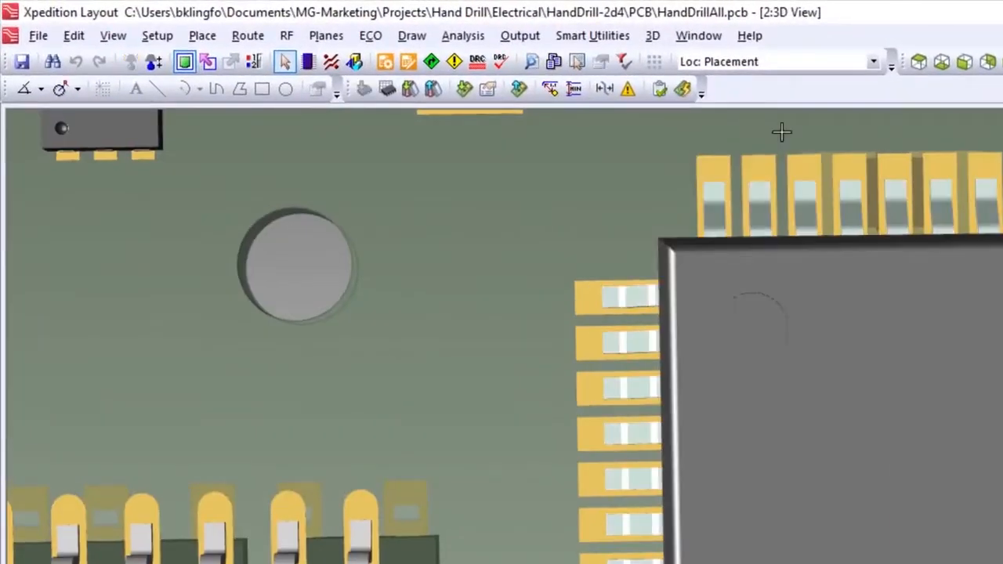
- Push the locally mapped DIGIKEY_PIC16F877A model to the library with the policy Overwrite all in Library, and review the model mappings
{"action": "left_click", "coordinate": [433, 91]}
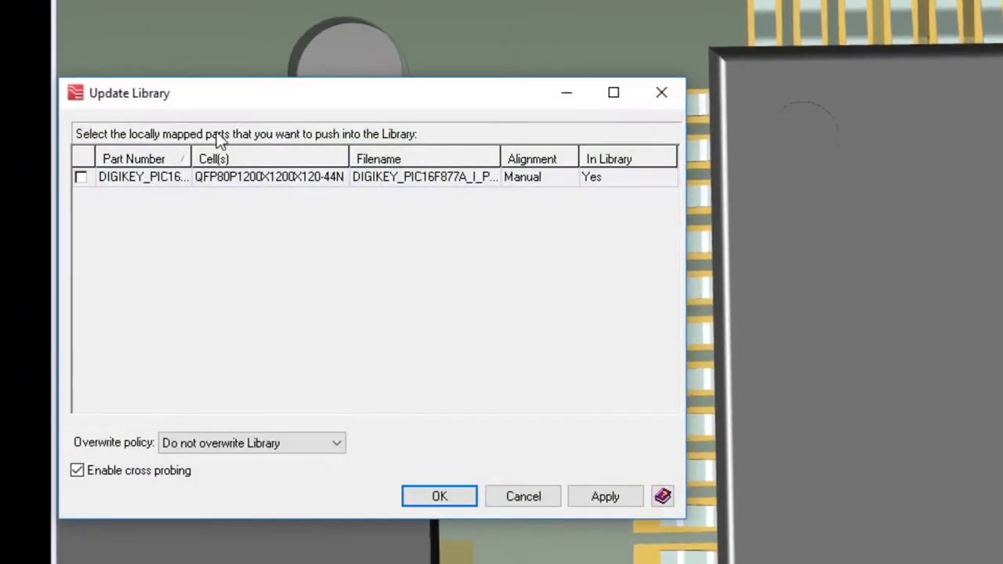
{"action": "left_click", "coordinate": [81, 178]}
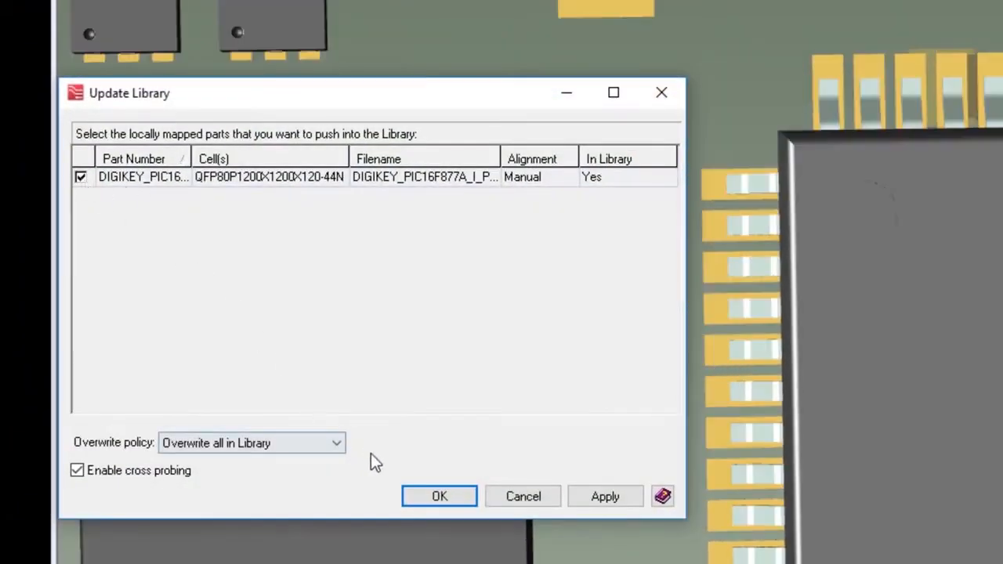
{"action": "left_click", "coordinate": [436, 497]}
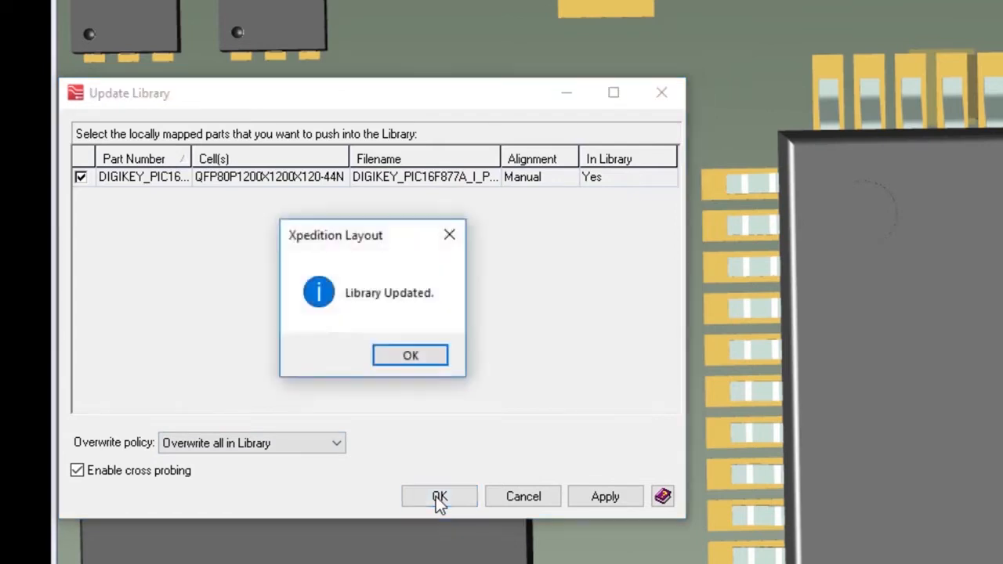
{"action": "left_click", "coordinate": [392, 356]}
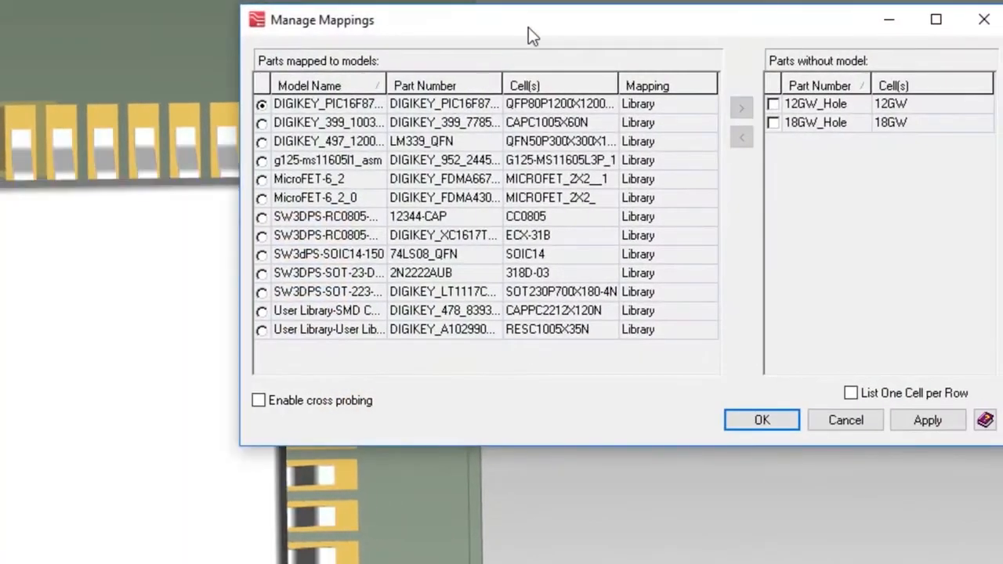
{"action": "left_click_drag", "start_coordinate": [529, 27], "coordinate": [405, 69]}
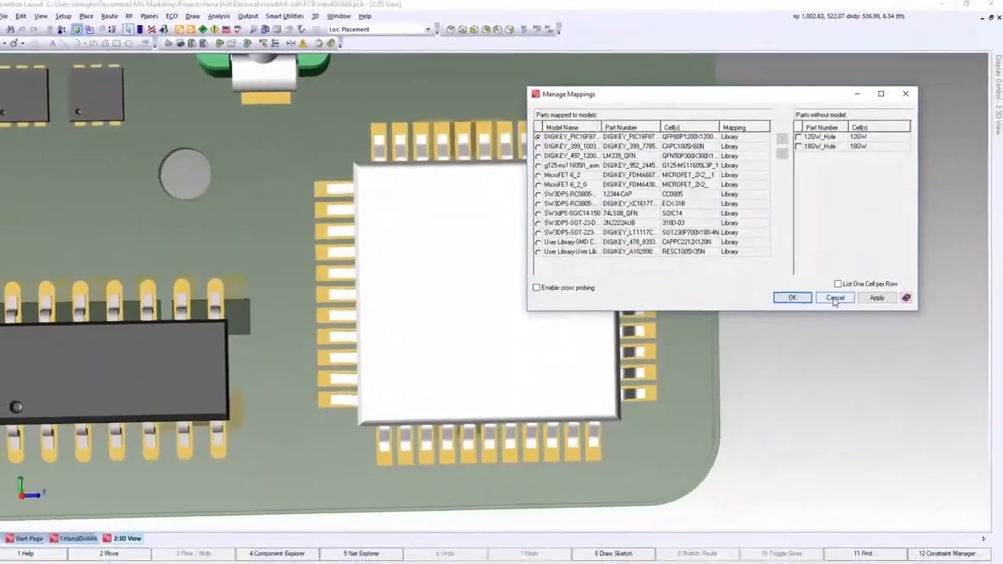
{"action": "left_click", "coordinate": [836, 299]}
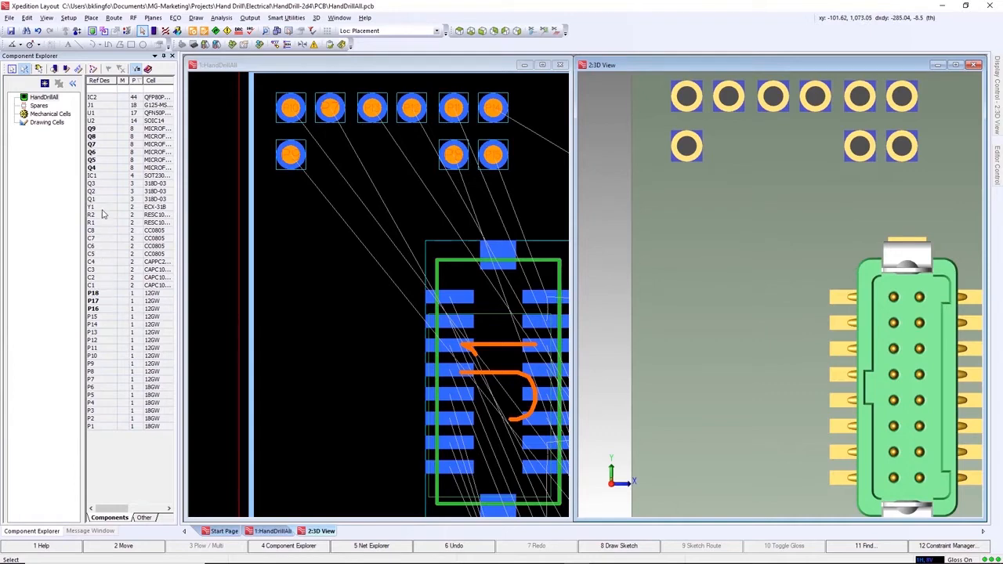
- Place components Q9 to Q4 in two columns of three beside the green connector, with pads P18 to P16 in a column alongside
{"action": "left_click", "coordinate": [102, 129]}
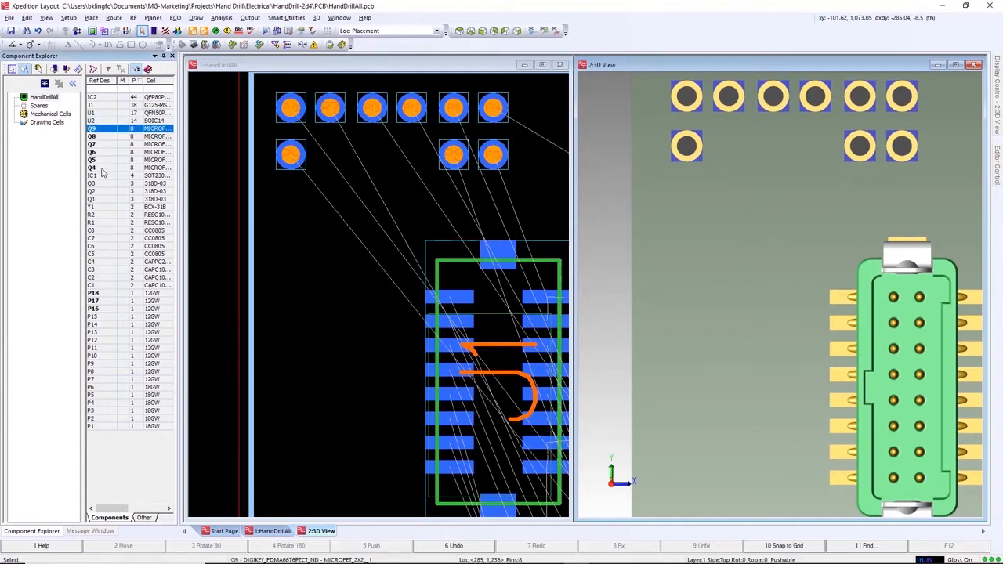
{"action": "left_click", "coordinate": [102, 168], "text": "shift"}
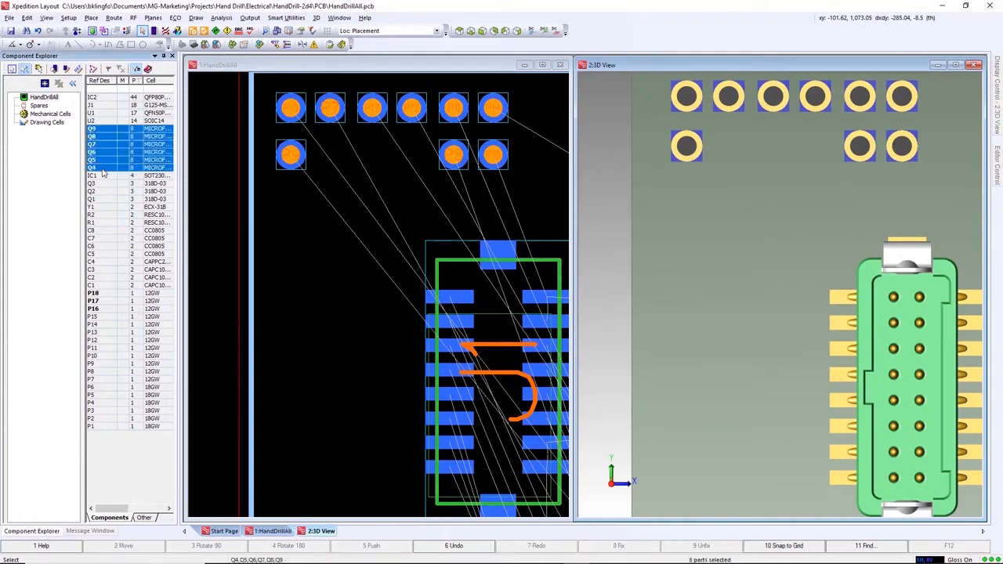
{"action": "right_click", "coordinate": [114, 170]}
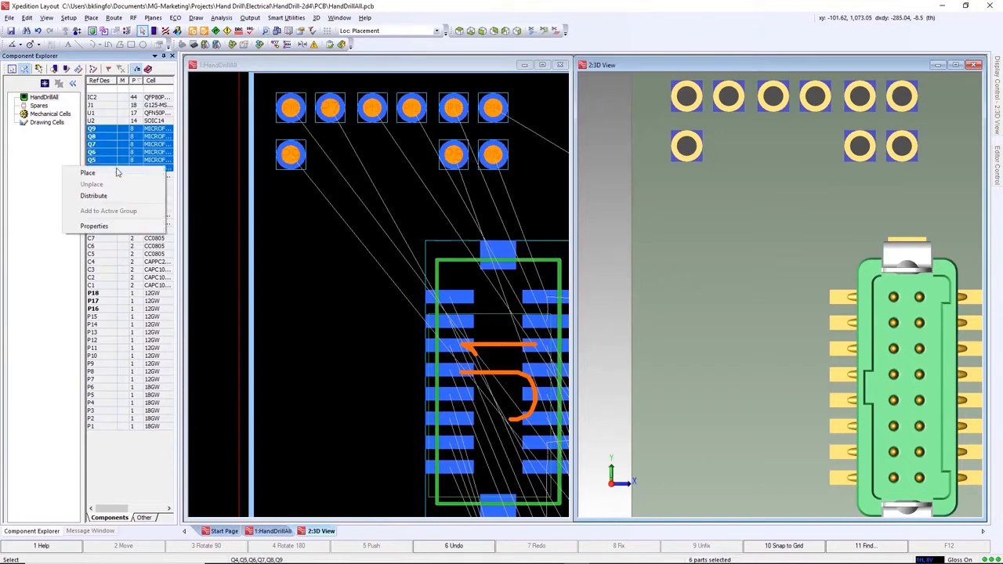
{"action": "left_click", "coordinate": [118, 175]}
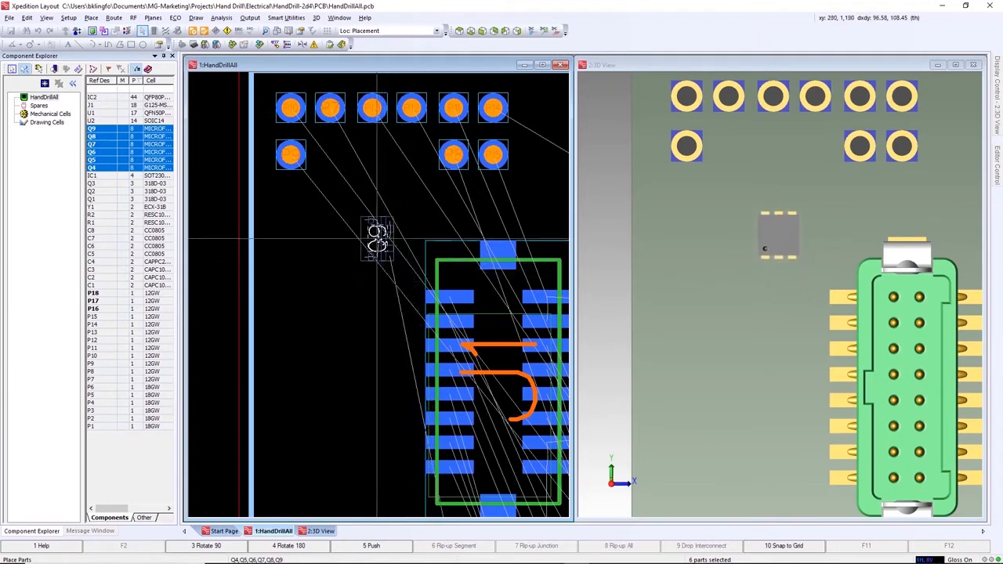
{"action": "left_click", "coordinate": [376, 235]}
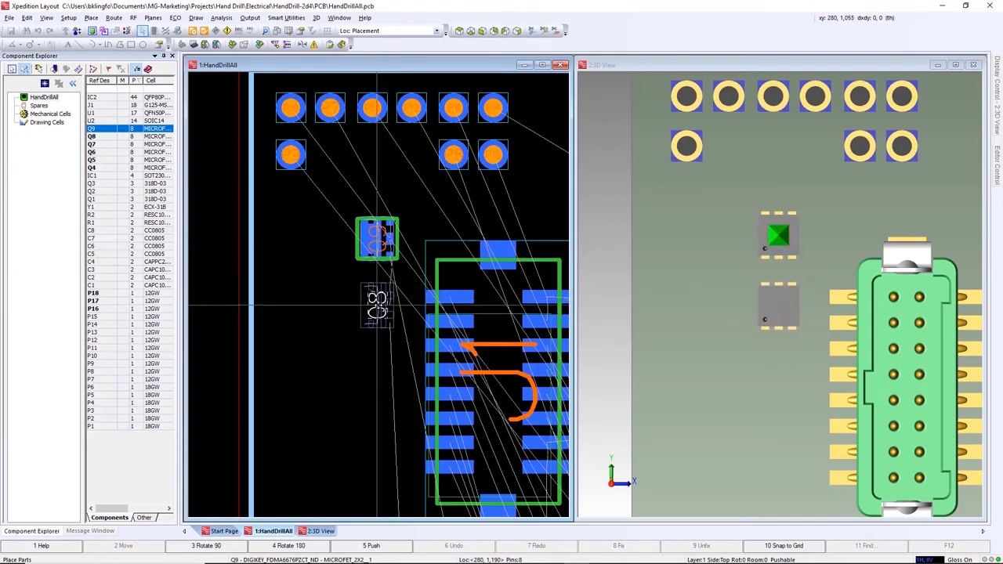
{"action": "left_click", "coordinate": [377, 304]}
{"action": "left_click", "coordinate": [377, 371]}
{"action": "left_click", "coordinate": [322, 371]}
{"action": "left_click", "coordinate": [322, 303]}
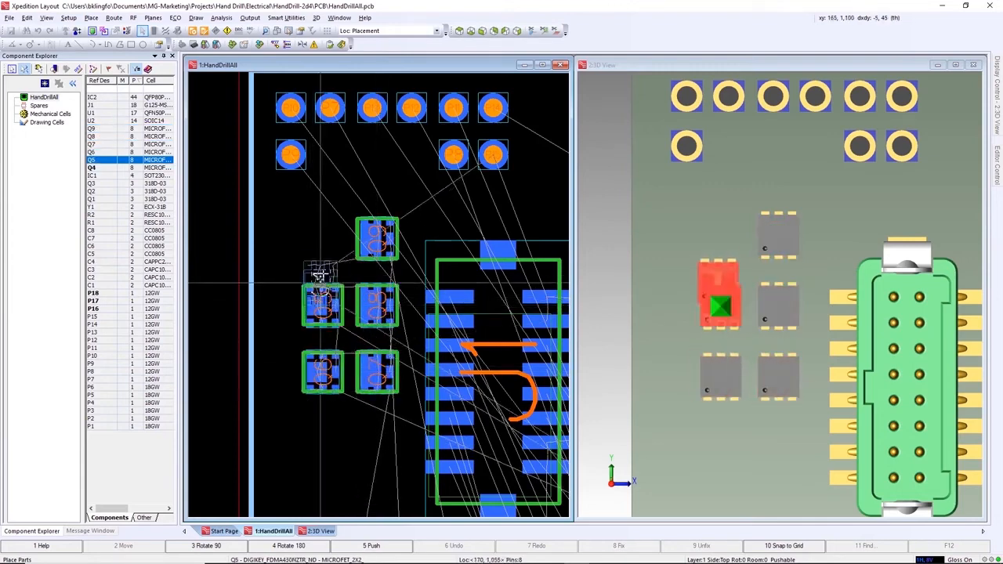
{"action": "left_click", "coordinate": [322, 237]}
{"action": "left_click", "coordinate": [275, 237]}
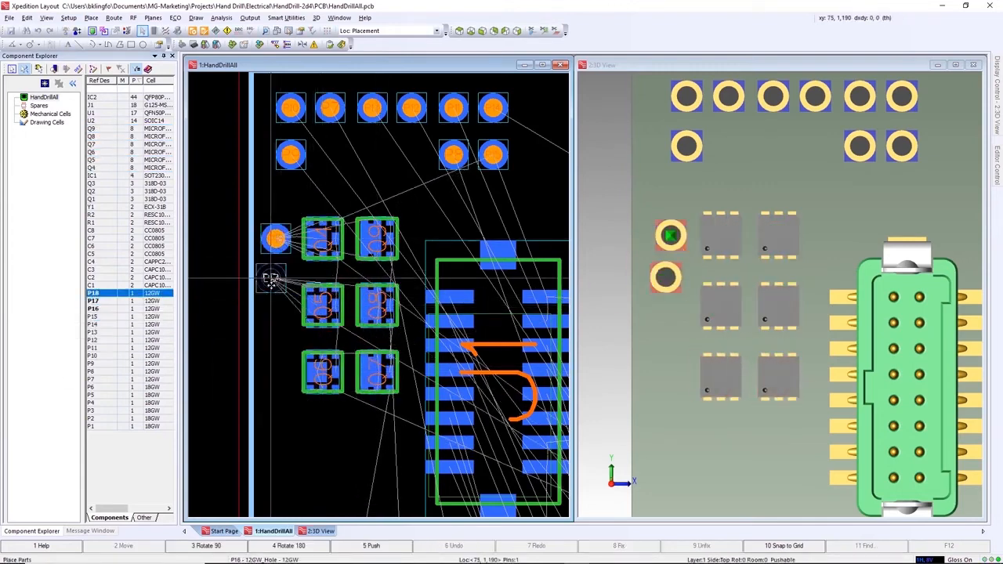
{"action": "left_click", "coordinate": [275, 303]}
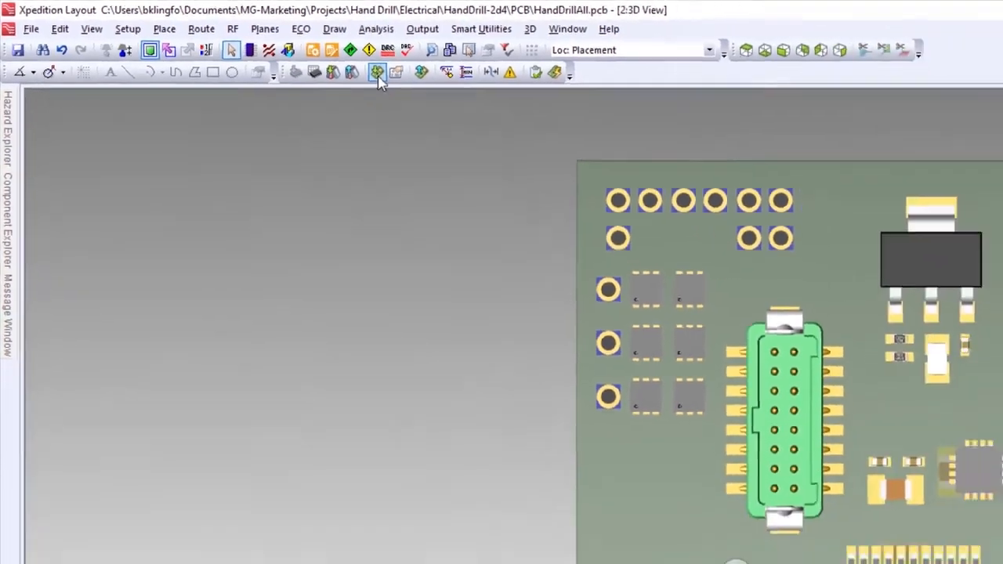
- Import the mechanical model 027532_A.prt from the Handdrill-NX12files folder into the 3D board view
{"action": "left_click", "coordinate": [465, 91]}
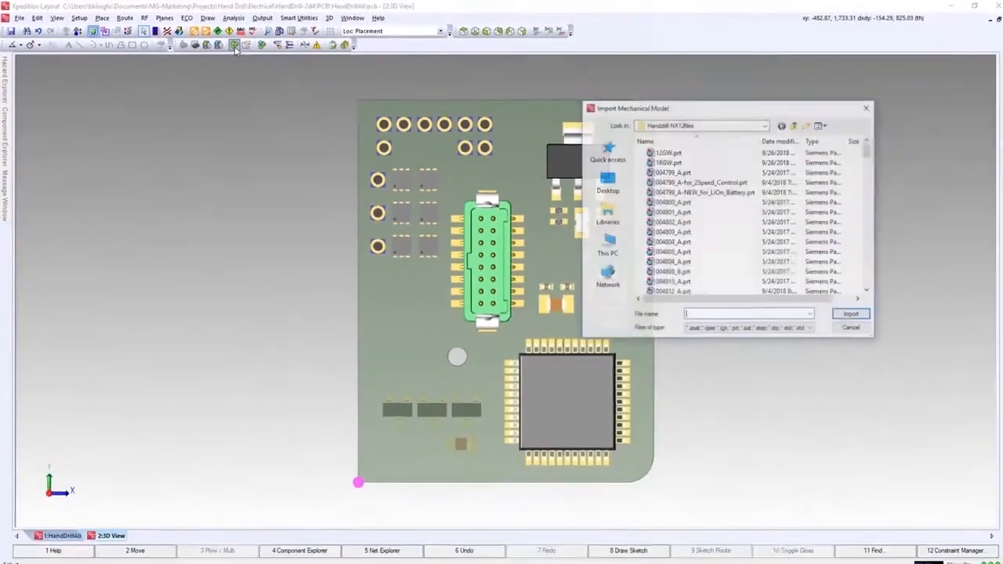
{"action": "scroll", "coordinate": [689, 233], "scroll_direction": "down", "scroll_amount": 10}
{"action": "left_click", "coordinate": [666, 240]}
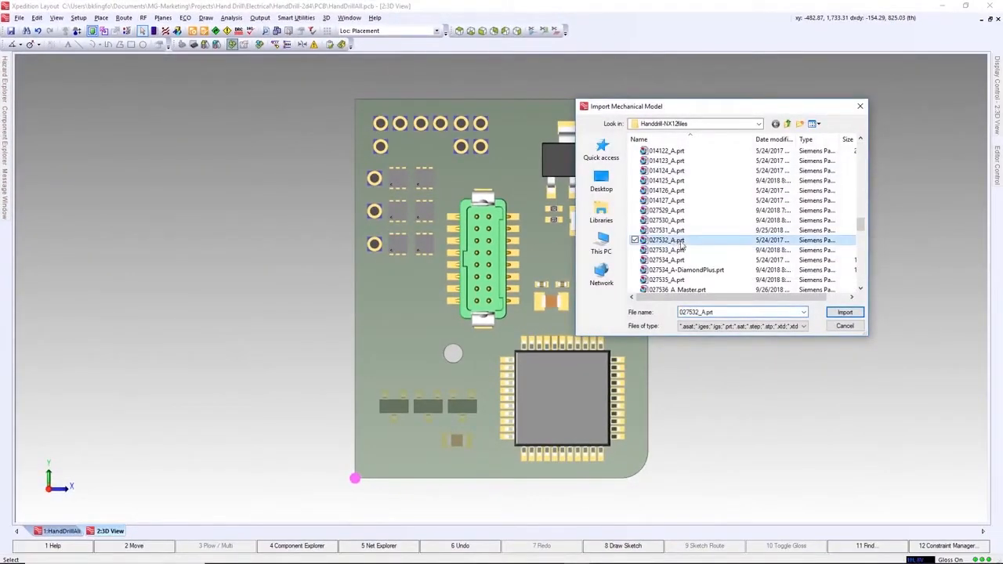
{"action": "left_click", "coordinate": [838, 312]}
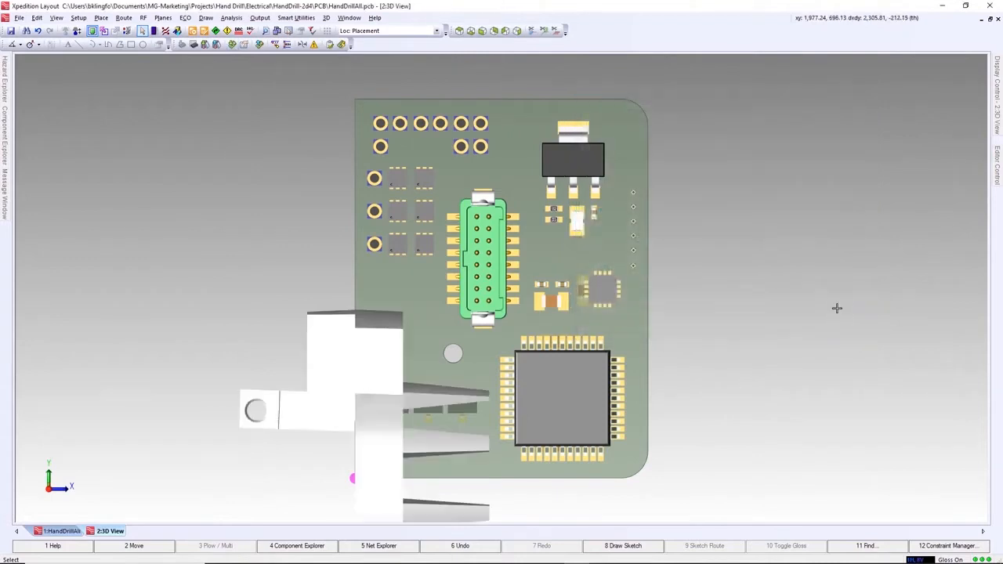
- Rotate the imported mechanical model 180 degrees about the Z axis in its properties
{"action": "double_click", "coordinate": [345, 375]}
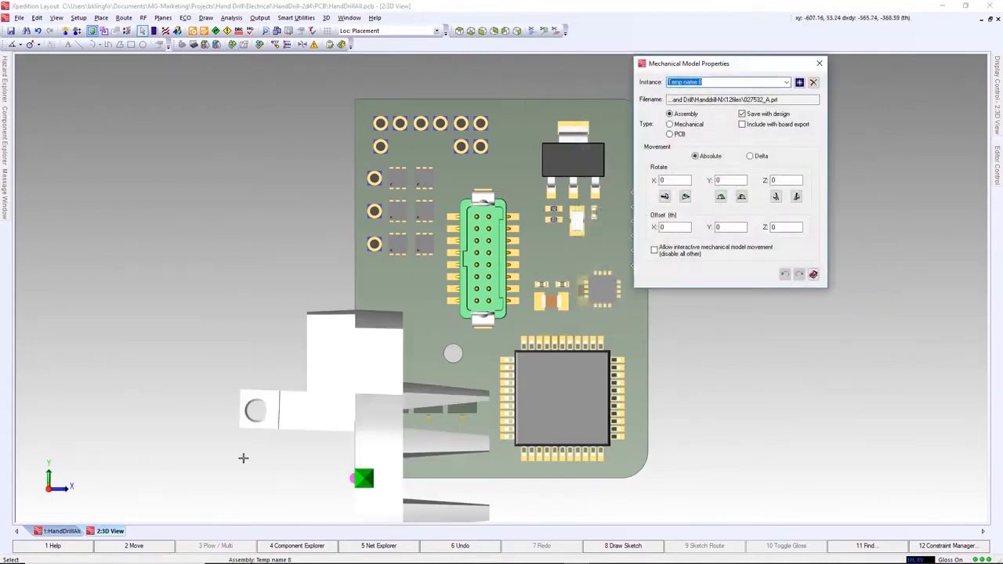
{"action": "left_click_drag", "start_coordinate": [48, 490], "coordinate": [47, 476]}
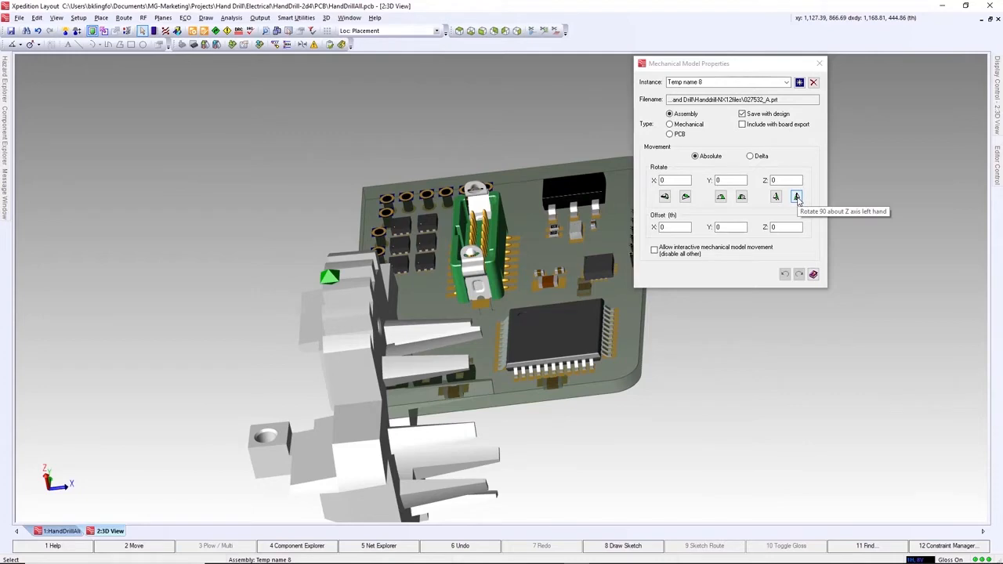
{"action": "left_click", "coordinate": [797, 197]}
{"action": "left_click", "coordinate": [797, 197]}
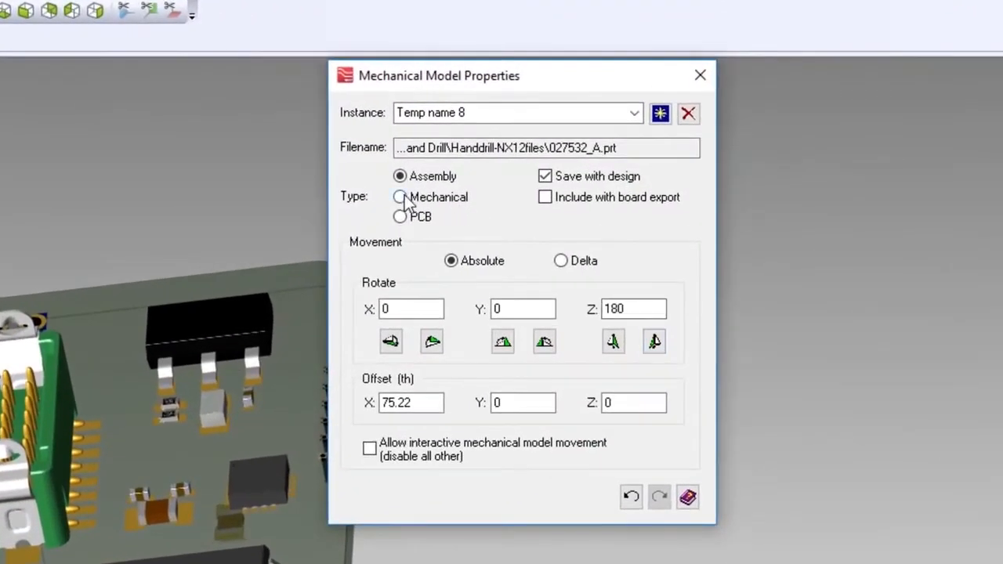
- Set the imported model's type to Mechanical and name the instance HF-Mount
{"action": "left_click", "coordinate": [400, 196]}
{"action": "left_click_drag", "start_coordinate": [475, 112], "coordinate": [367, 116]}
{"action": "type", "text": "HF-Mount"}
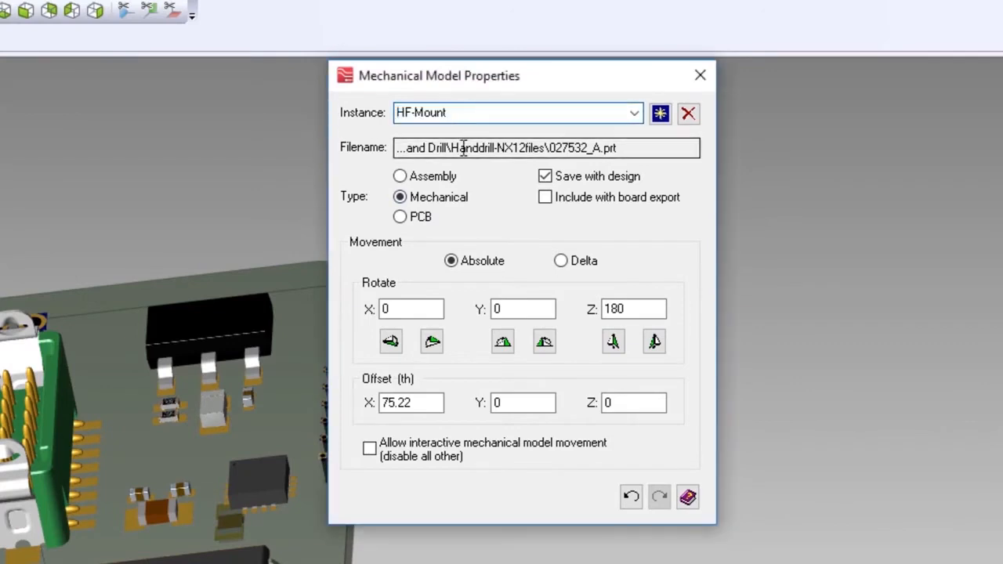
{"action": "left_click", "coordinate": [699, 76]}
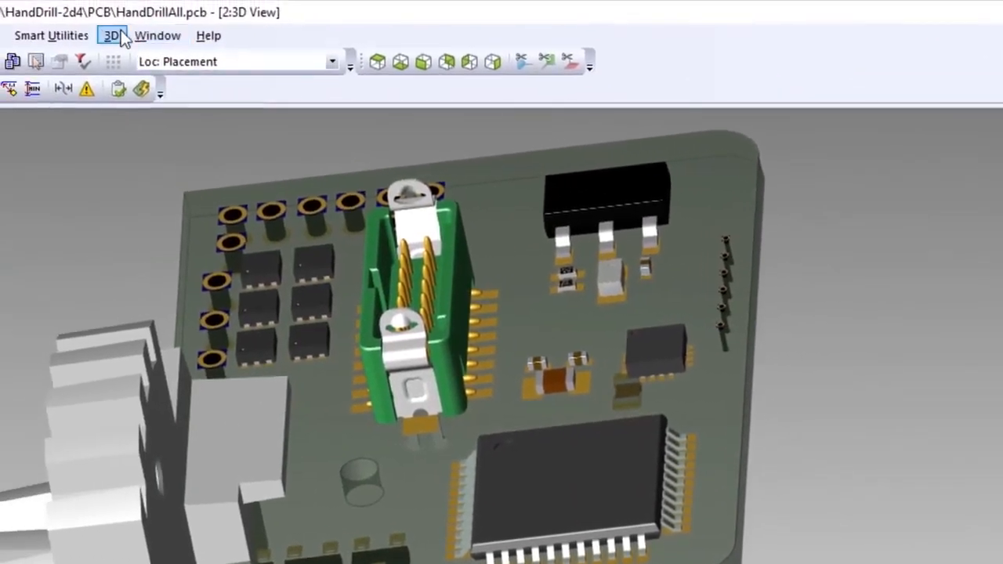
- Mate the HF-Mount's screw hole to the board's mounting hole by snapping to their axes
{"action": "left_click", "coordinate": [112, 35]}
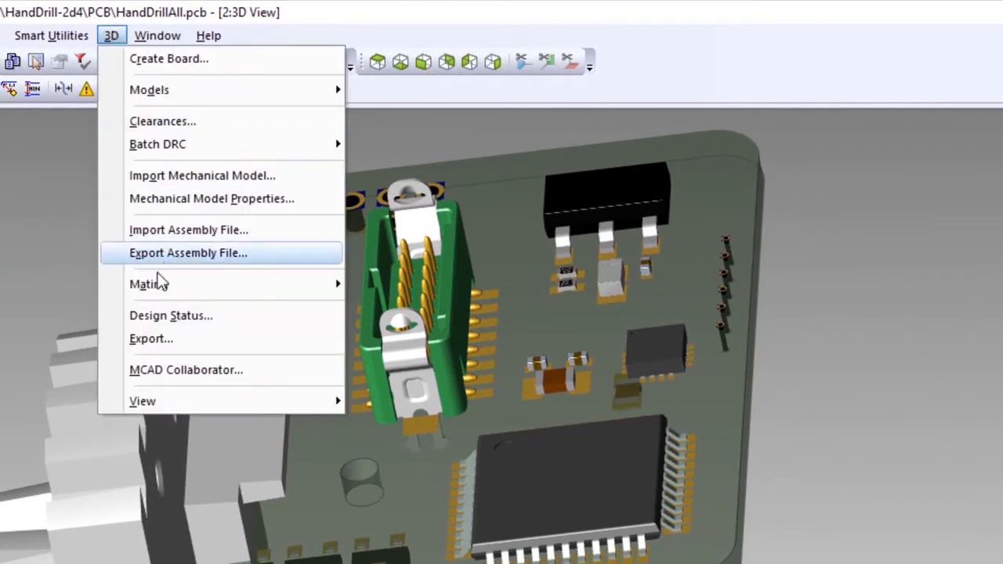
{"action": "mouse_move", "coordinate": [304, 290]}
{"action": "left_click", "coordinate": [382, 287]}
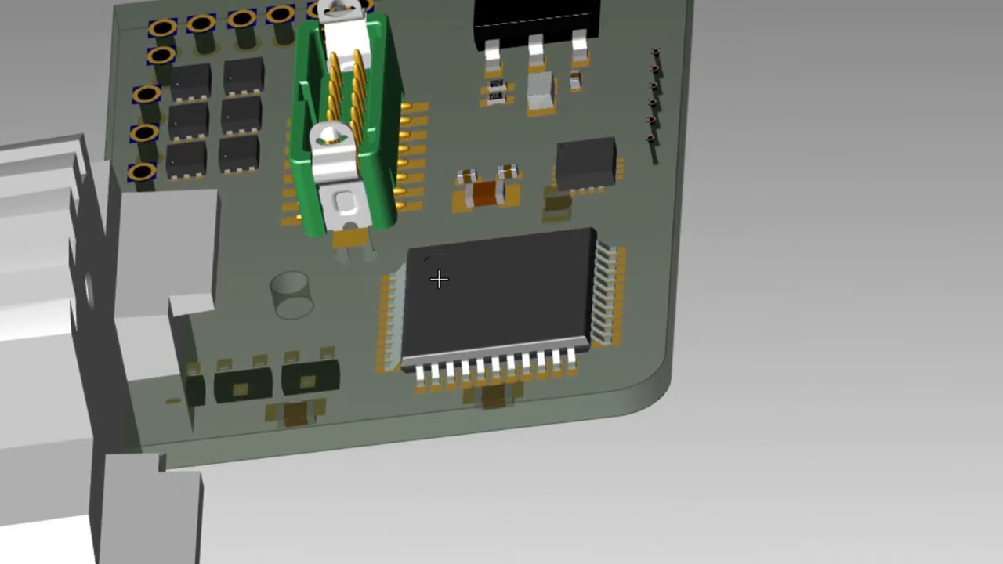
{"action": "right_click", "coordinate": [509, 466]}
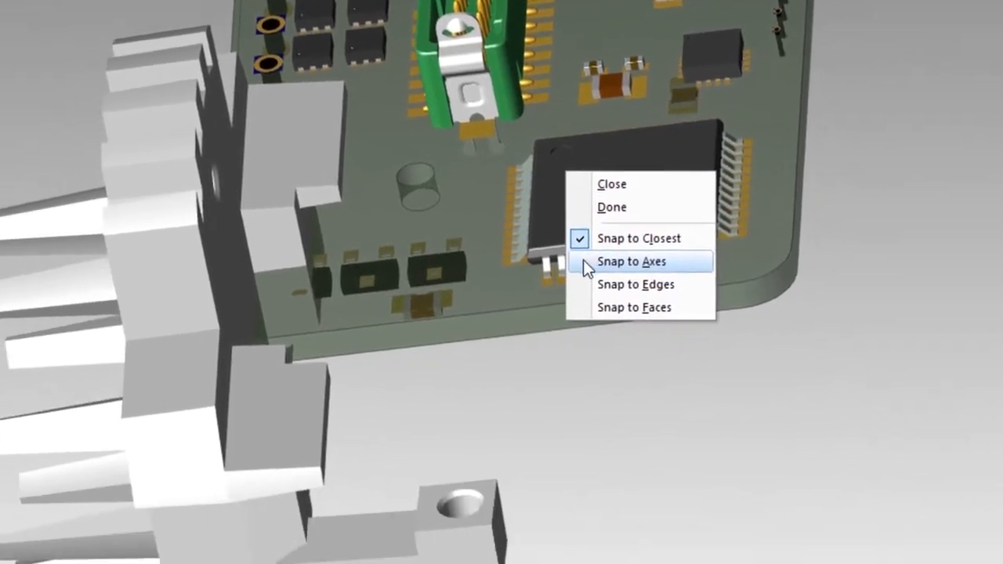
{"action": "left_click", "coordinate": [504, 366]}
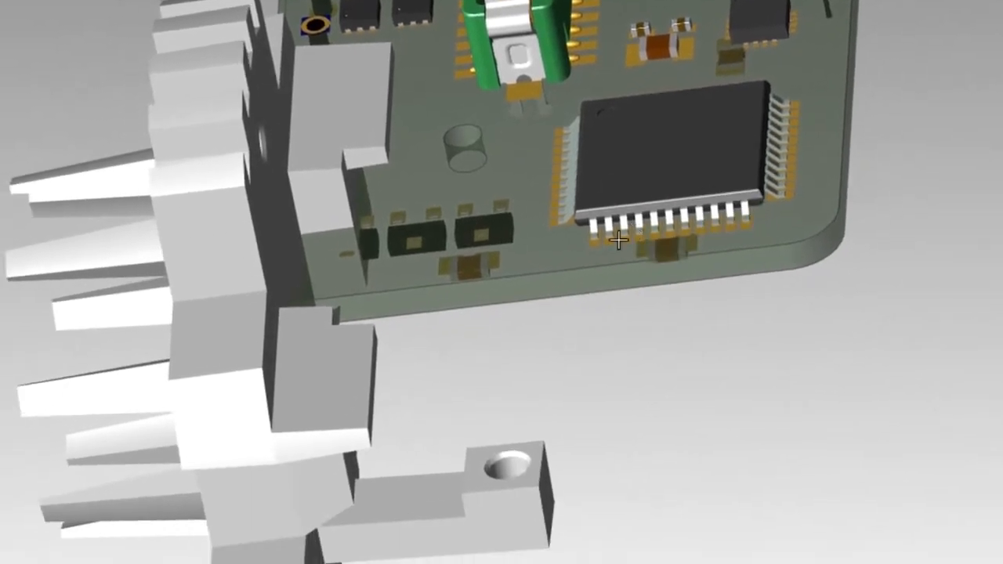
{"action": "left_click", "coordinate": [507, 472]}
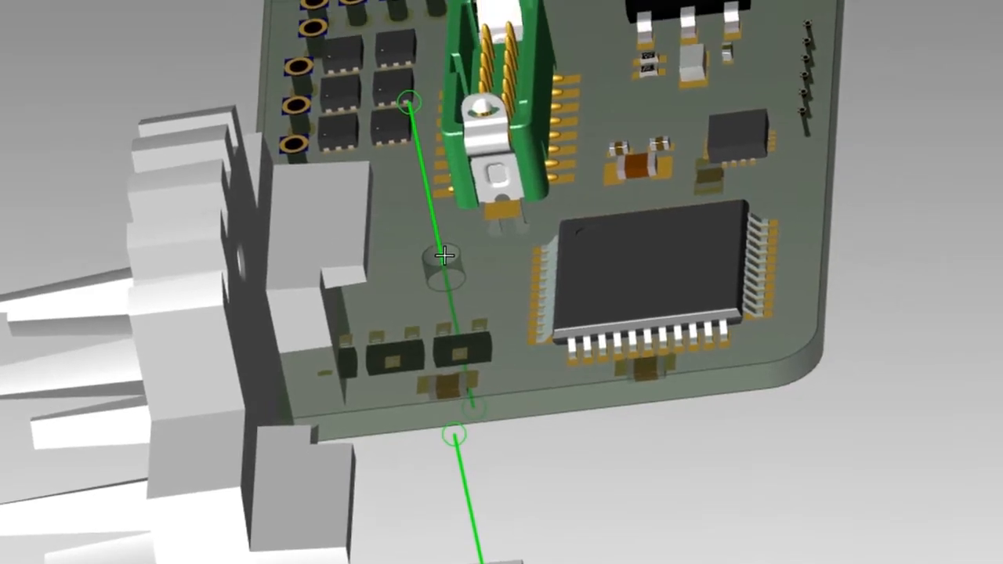
{"action": "left_click", "coordinate": [465, 141]}
- Mate the top face of the HF-Mount's holed tab to the underside of the board, snapping to faces
{"action": "right_click", "coordinate": [526, 146]}
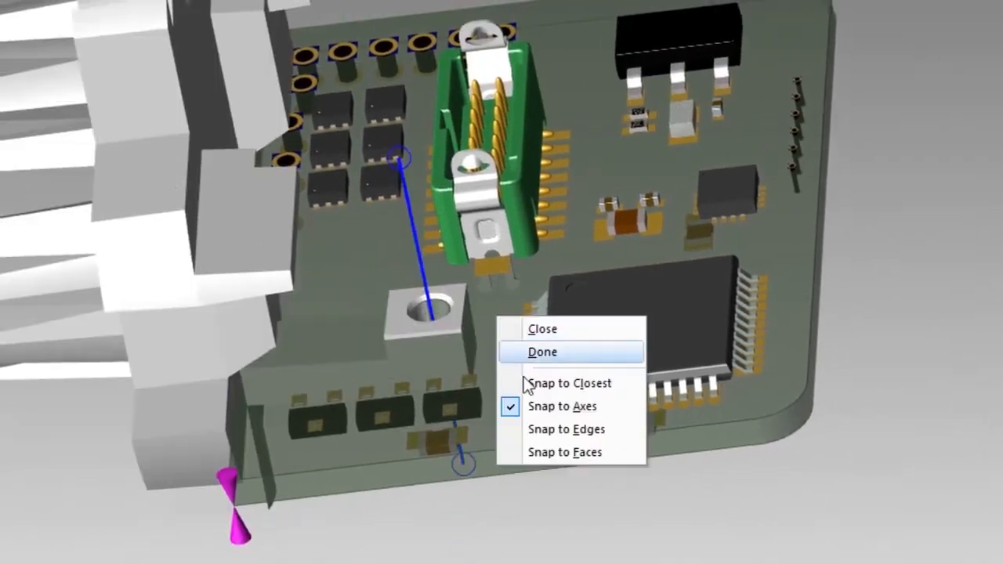
{"action": "left_click", "coordinate": [530, 452]}
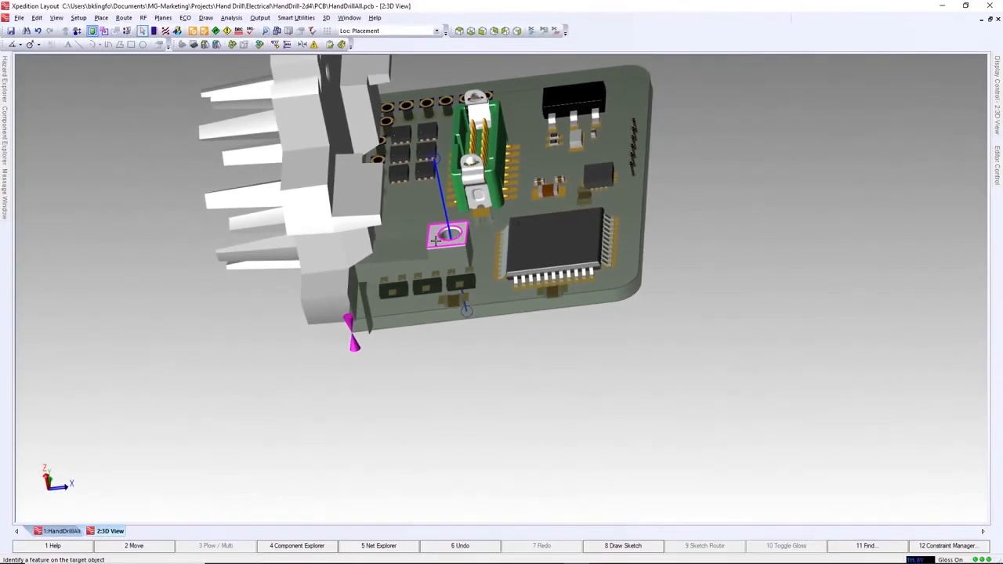
{"action": "middle_click_drag", "start_coordinate": [461, 312], "coordinate": [457, 229]}
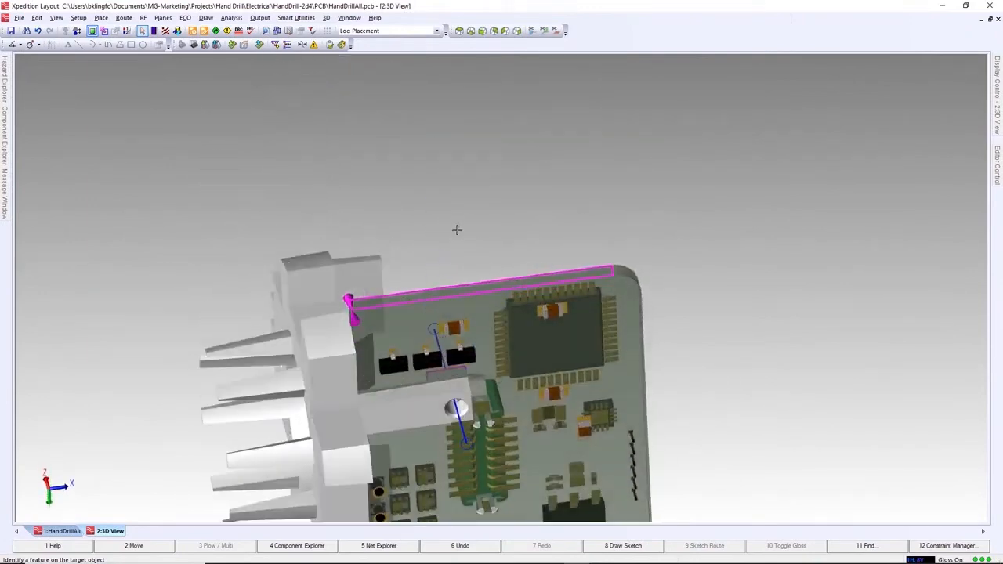
{"action": "left_click", "coordinate": [473, 310]}
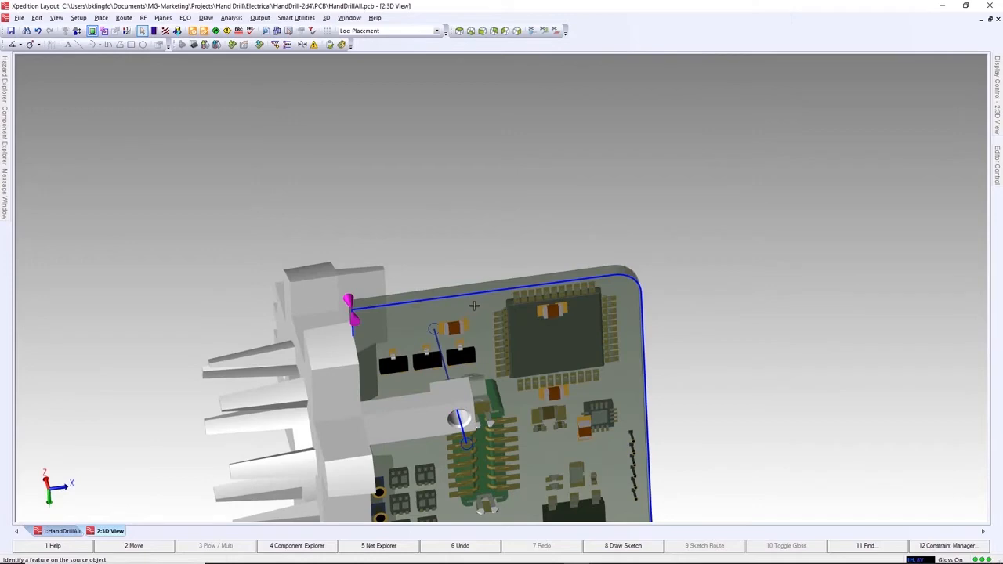
{"action": "middle_click_drag", "start_coordinate": [473, 305], "coordinate": [447, 343]}
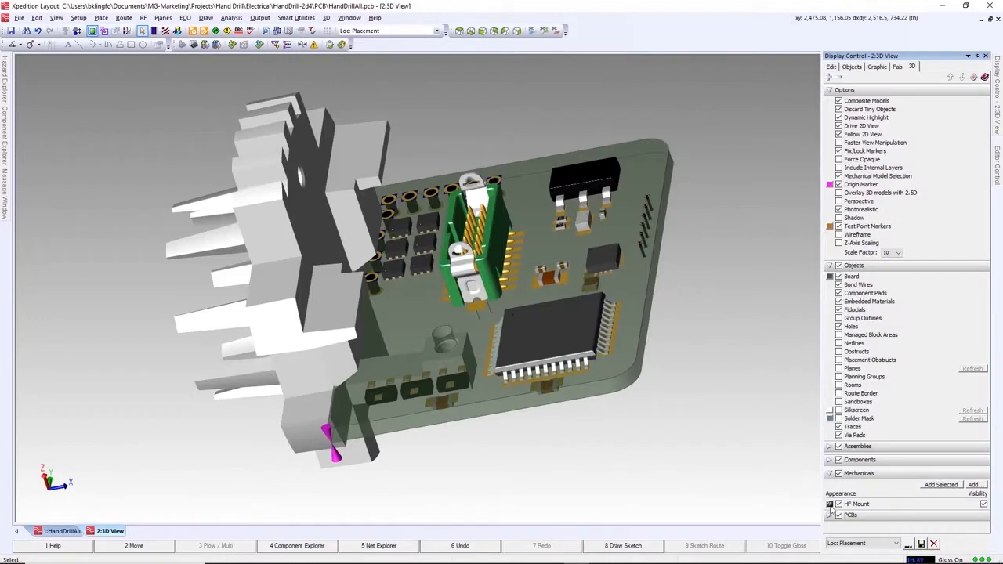
- Try a yellow colour on HF-Mount, restore its photorealistic appearance, and toggle the model's visibility off and on
{"action": "left_click", "coordinate": [830, 505]}
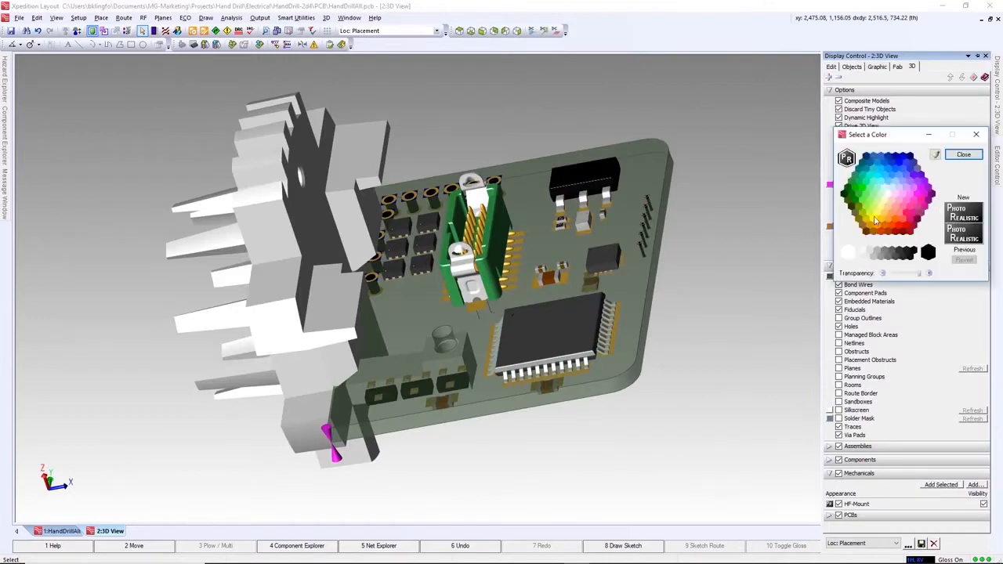
{"action": "left_click", "coordinate": [874, 219]}
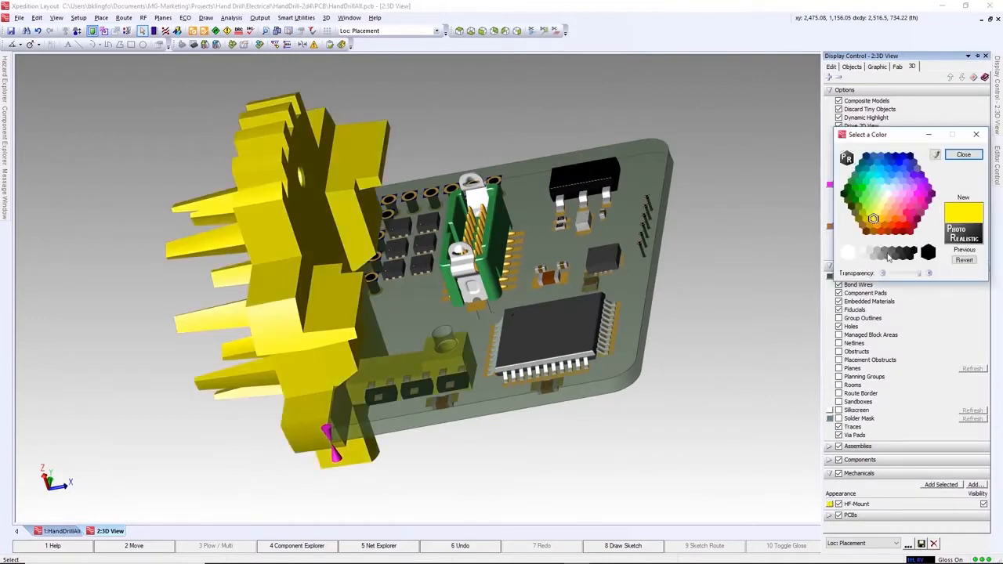
{"action": "left_click", "coordinate": [889, 255]}
{"action": "left_click", "coordinate": [846, 159]}
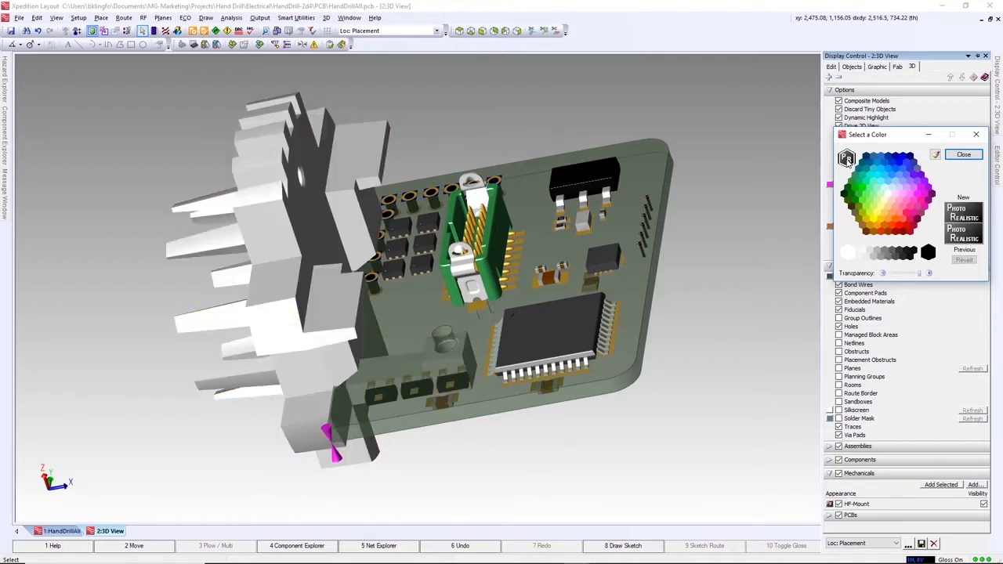
{"action": "left_click", "coordinate": [960, 156]}
{"action": "left_click", "coordinate": [985, 505]}
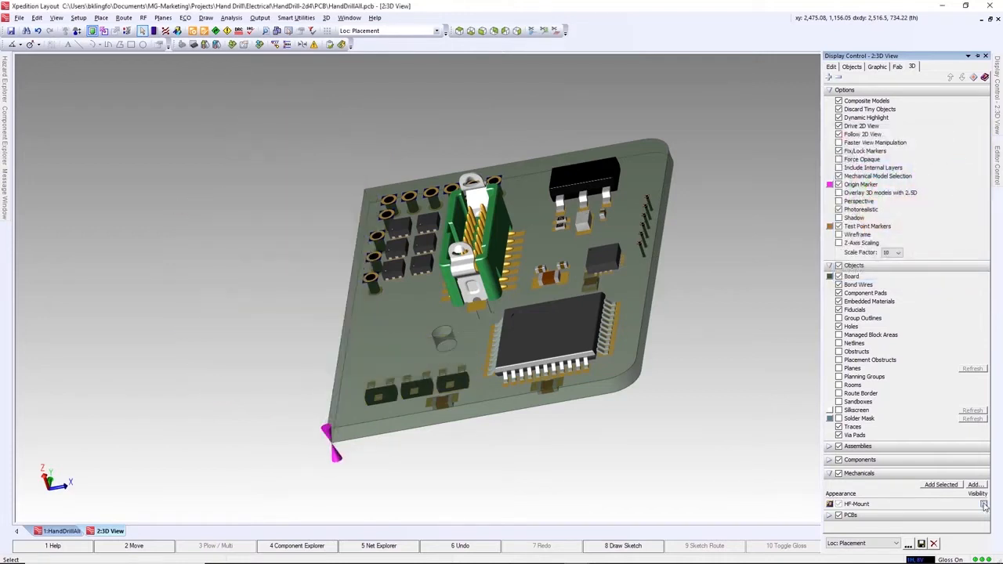
{"action": "left_click", "coordinate": [985, 505]}
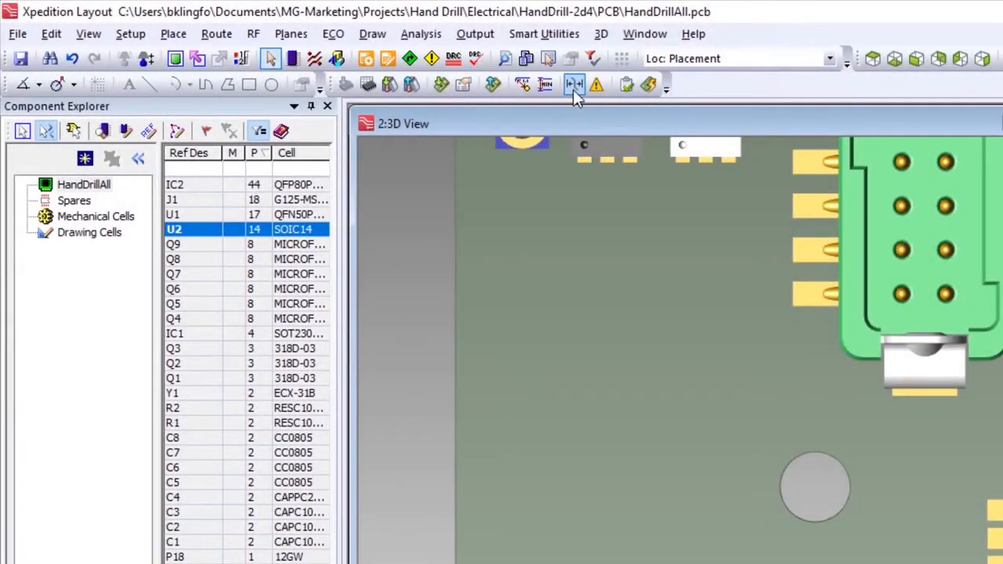
- Add a 3D clearance rule from Mechanical to Component
{"action": "left_click", "coordinate": [574, 85]}
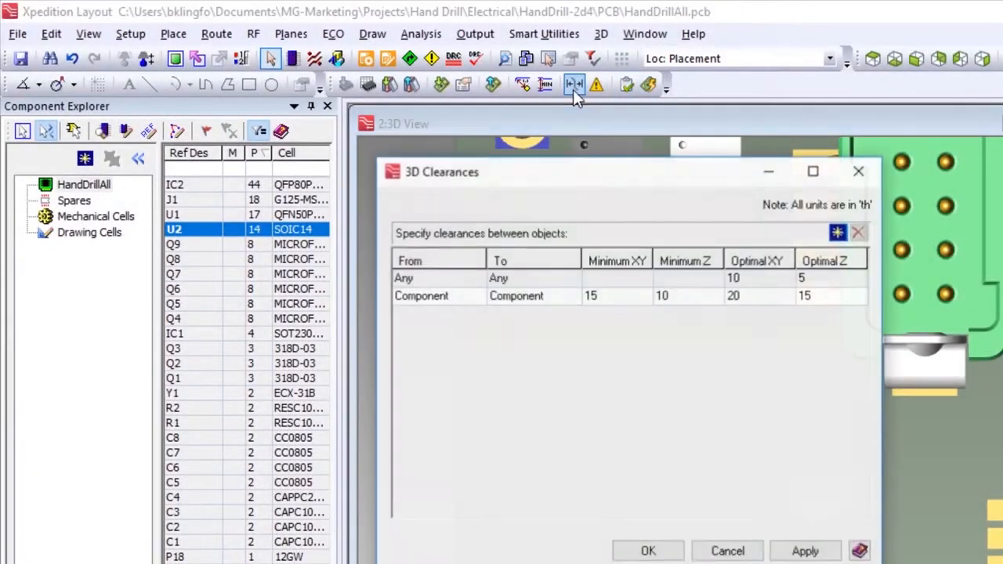
{"action": "left_click", "coordinate": [837, 232]}
{"action": "left_click", "coordinate": [466, 318]}
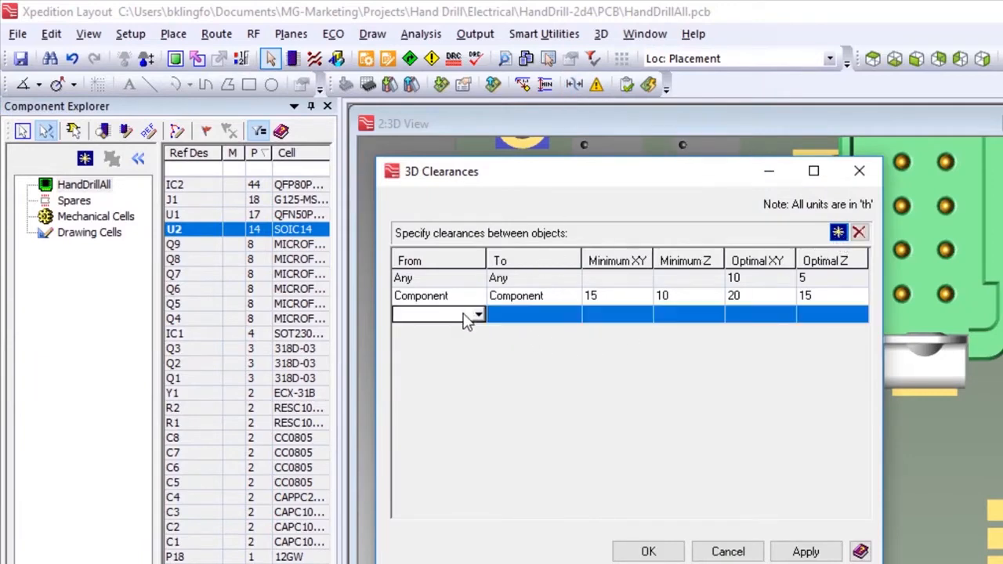
{"action": "left_click", "coordinate": [478, 315]}
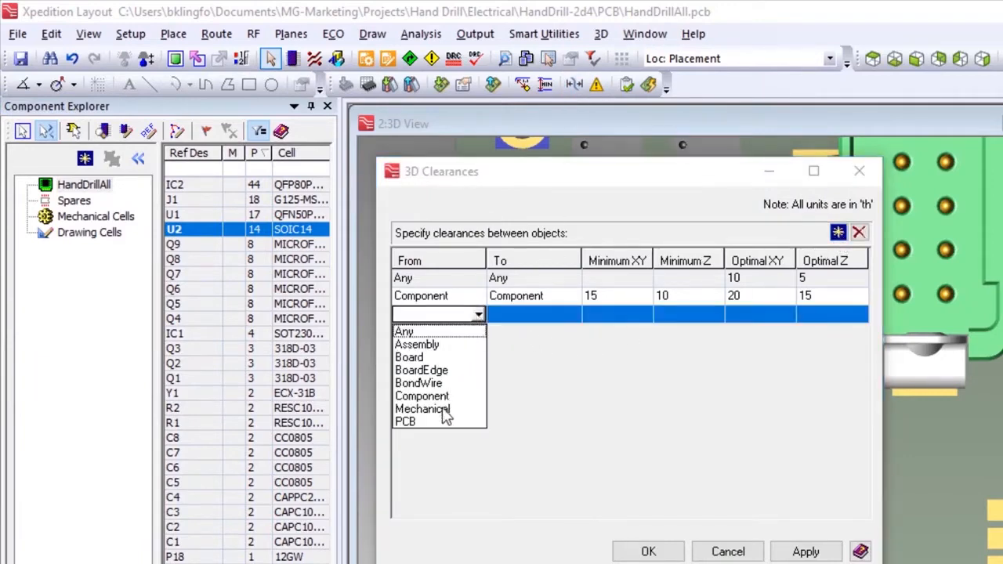
{"action": "left_click", "coordinate": [423, 409]}
{"action": "left_click", "coordinate": [549, 315]}
{"action": "left_click", "coordinate": [573, 314]}
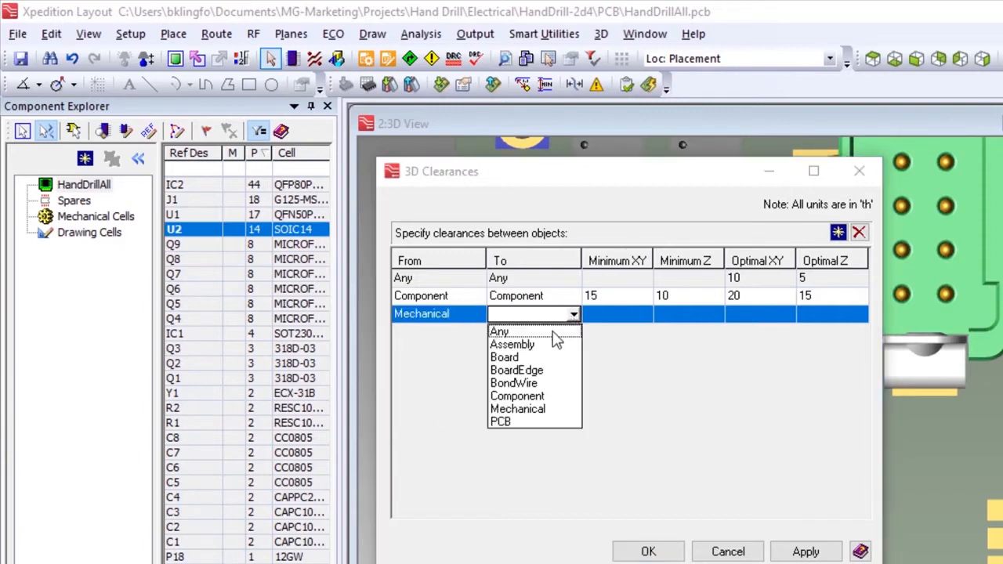
{"action": "left_click", "coordinate": [527, 396]}
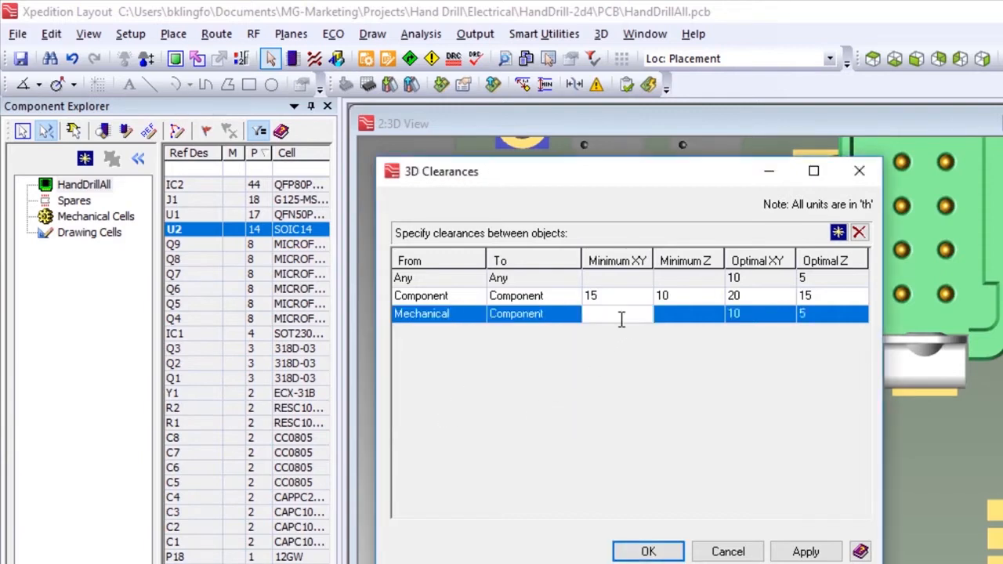
- Set the Mechanical-to-Component clearances to minimum XY 15, minimum Z 10, optimal XY 20 and optimal Z 15 th, and accept the rules
{"action": "left_click", "coordinate": [705, 317]}
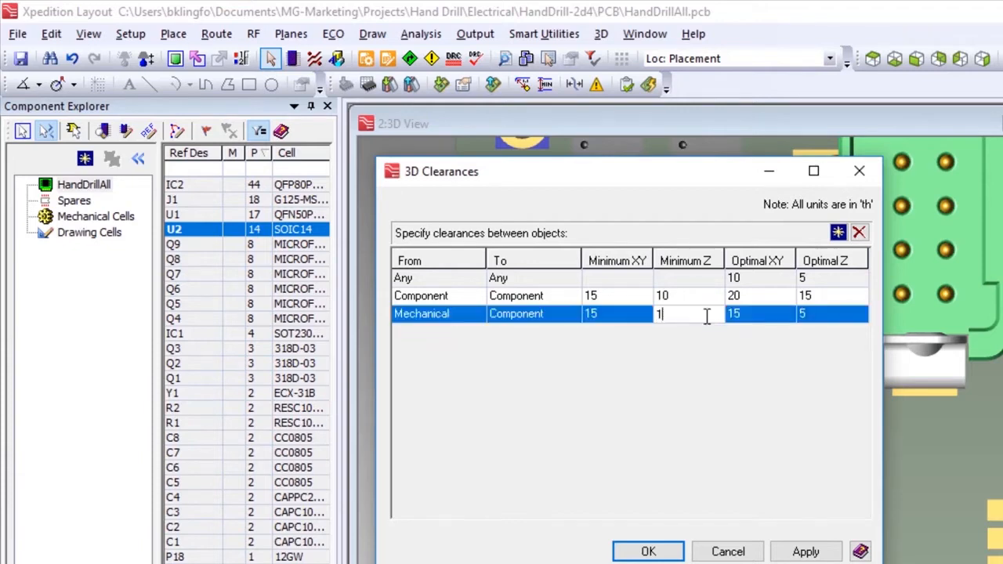
{"action": "left_click", "coordinate": [773, 312]}
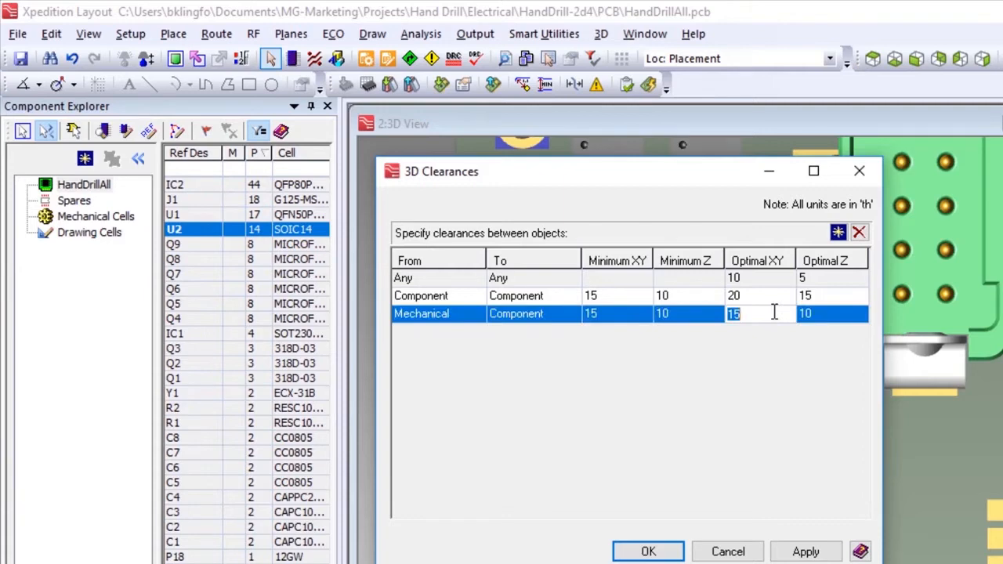
{"action": "left_click", "coordinate": [826, 317]}
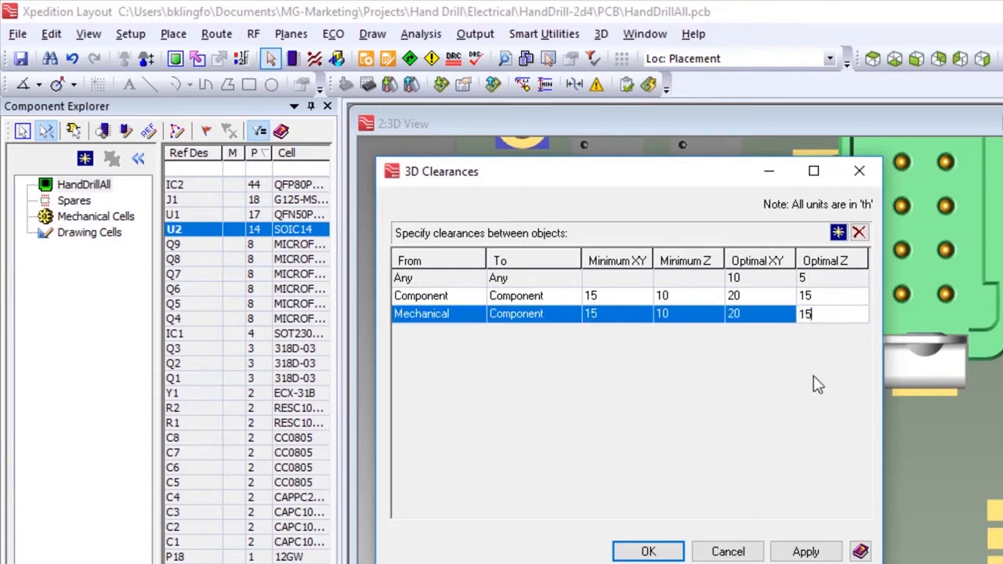
{"action": "type", "text": "15"}
{"action": "left_click", "coordinate": [648, 551]}
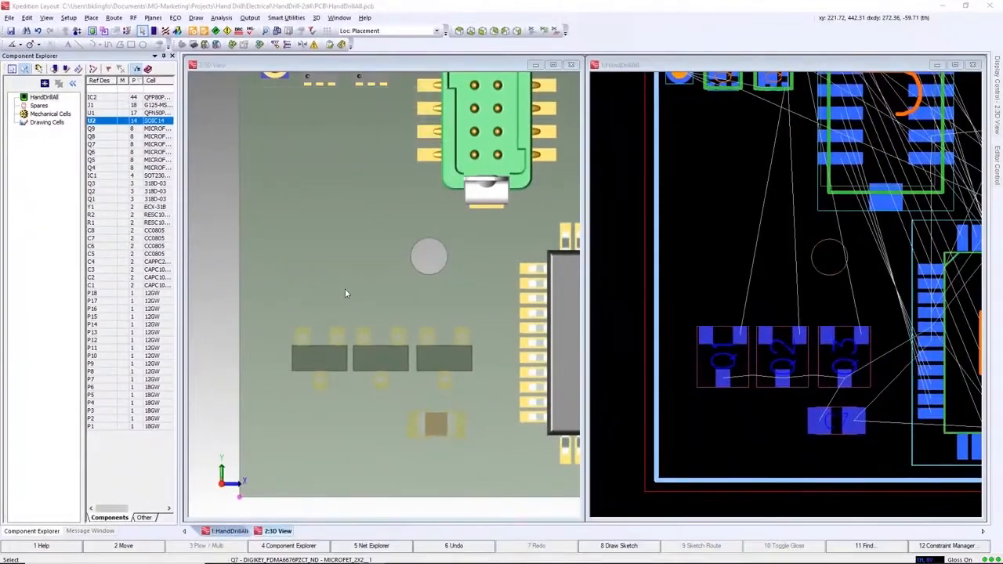
- Place component U2 over Q1 to Q3 near the board's lower edge and show the mechanical mount in the 3D view
{"action": "mouse_move", "coordinate": [107, 123]}
{"action": "left_mouse_down"}
{"action": "mouse_move", "coordinate": [188, 196]}
{"action": "mouse_move", "coordinate": [303, 258]}
{"action": "mouse_move", "coordinate": [332, 368]}
{"action": "mouse_move", "coordinate": [377, 364]}
{"action": "mouse_move", "coordinate": [383, 380]}
{"action": "left_mouse_up"}
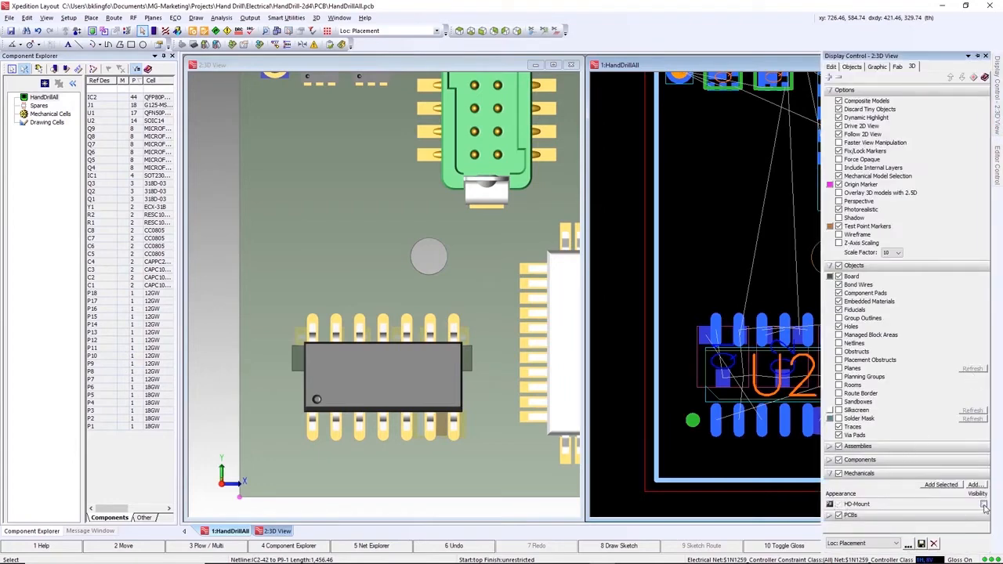
{"action": "left_click", "coordinate": [984, 505]}
{"action": "middle_click_drag", "start_coordinate": [345, 438], "coordinate": [358, 357]}
- Shift U2 to X 300, Y 255 th beside the mount, and try moving it toward the mounting hole and back
{"action": "left_click", "coordinate": [784, 433]}
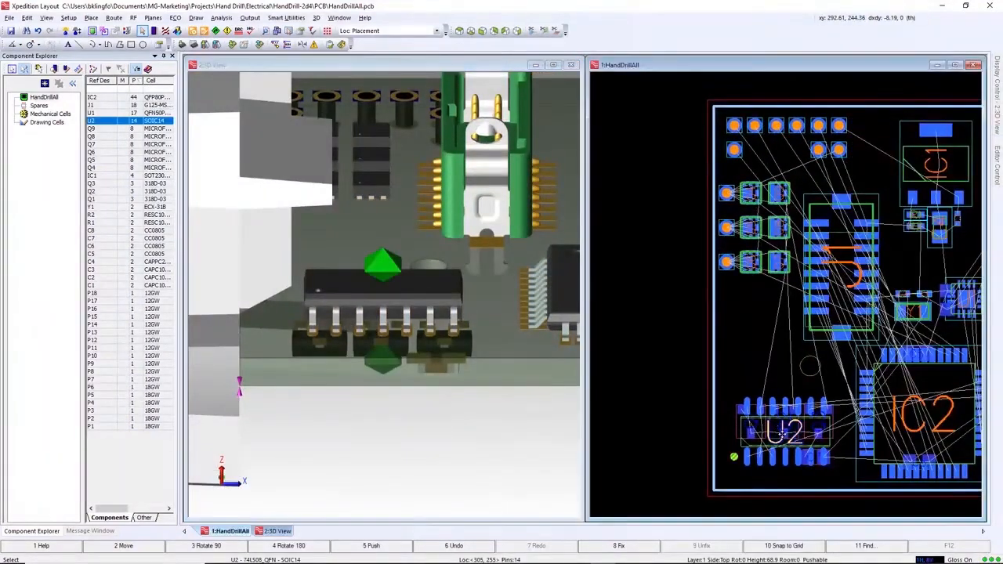
{"action": "key", "text": "F2"}
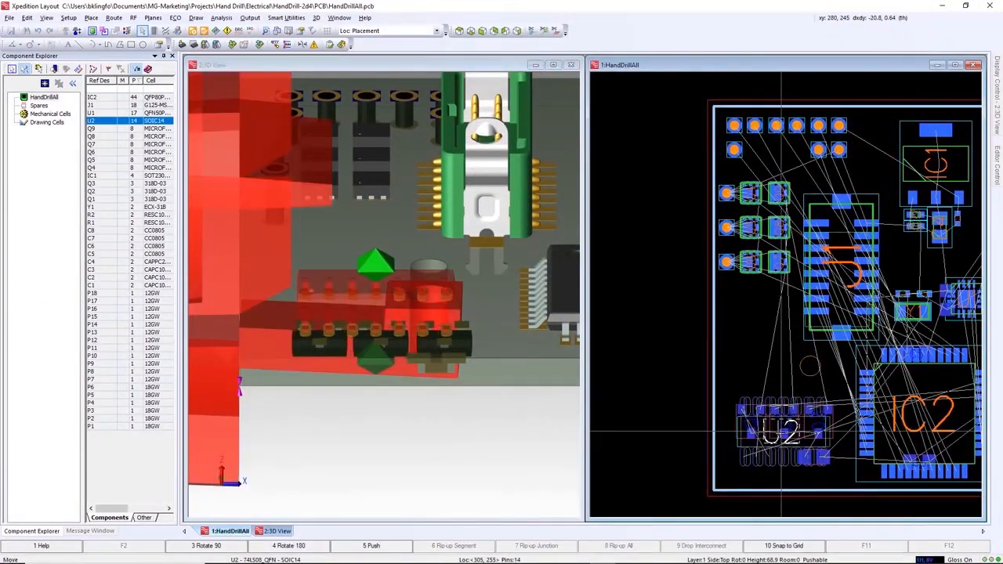
{"action": "left_click", "coordinate": [782, 434]}
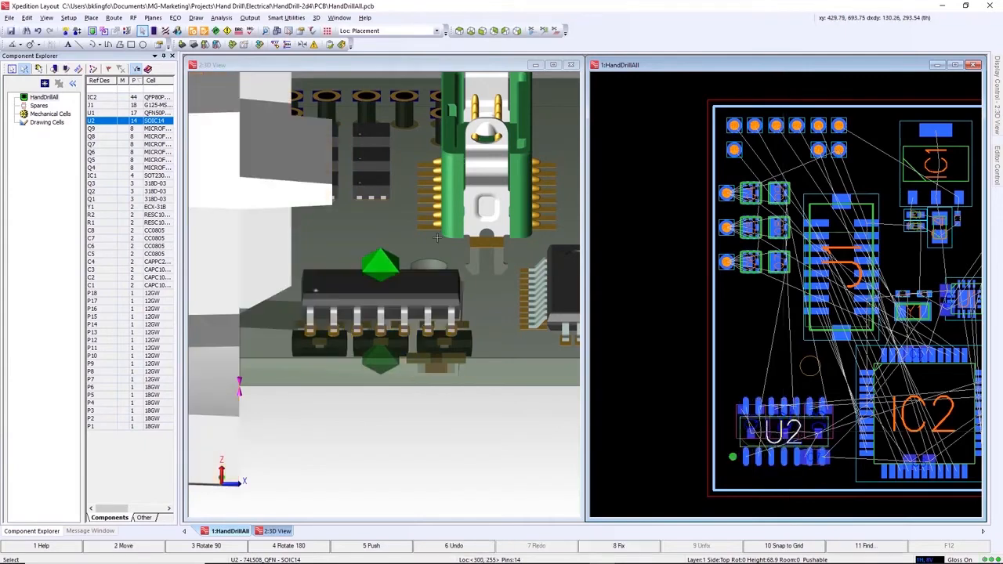
{"action": "left_click", "coordinate": [460, 32]}
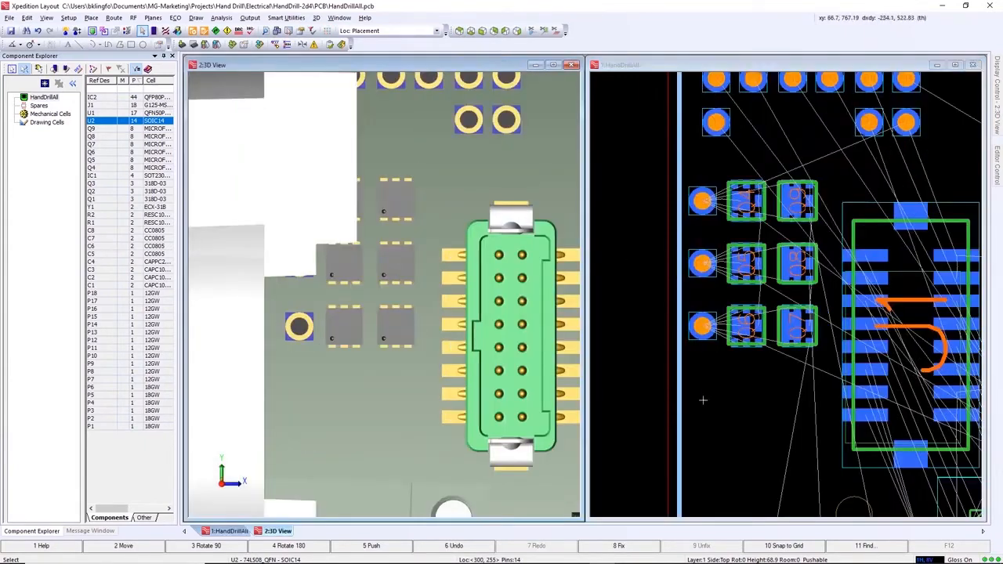
{"action": "left_click_drag", "start_coordinate": [703, 400], "coordinate": [807, 187]}
{"action": "left_click_drag", "start_coordinate": [744, 259], "coordinate": [746, 374]}
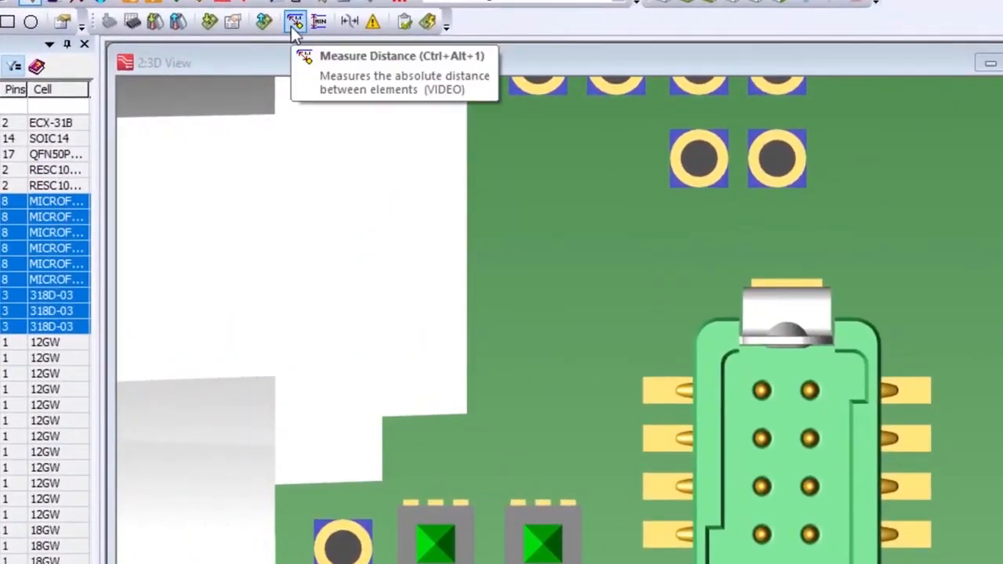
- Measure the distance between the two neighbouring MICROFET components in the upper row beside the green connector
{"action": "left_click", "coordinate": [293, 22]}
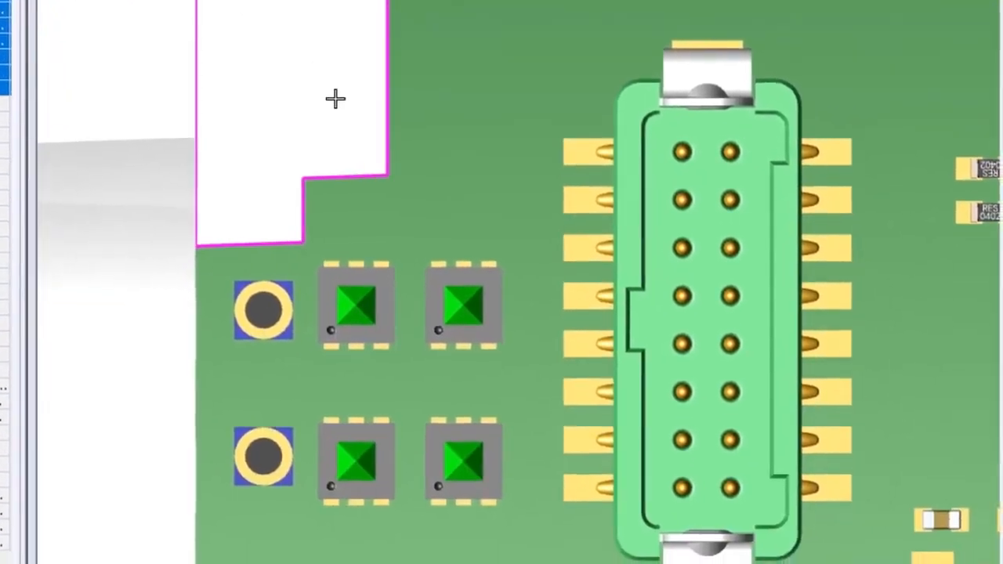
{"action": "scroll", "coordinate": [409, 317], "scroll_direction": "up", "scroll_amount": 4, "text": "ctrl"}
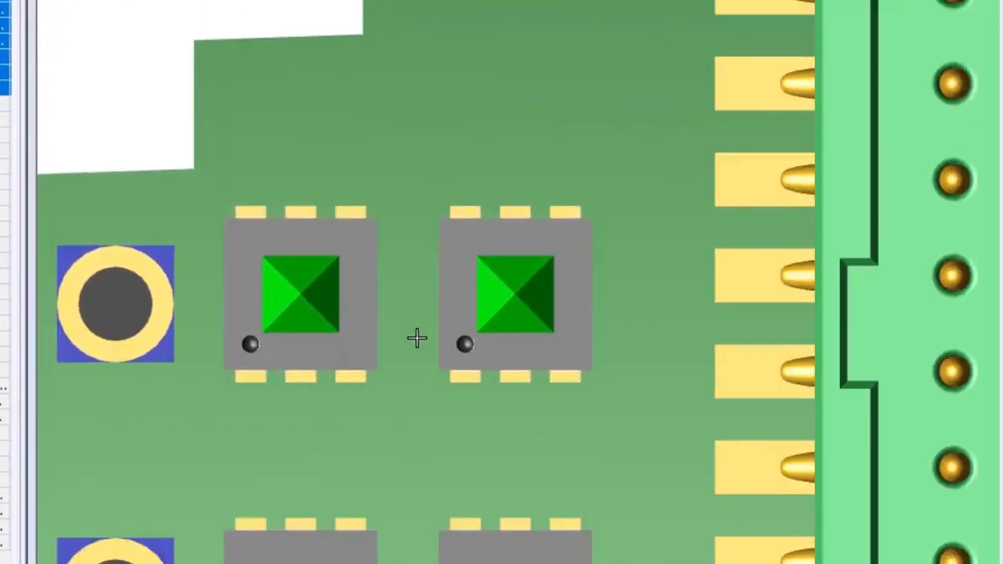
{"action": "right_click_drag", "start_coordinate": [441, 399], "coordinate": [426, 398], "text": "shift"}
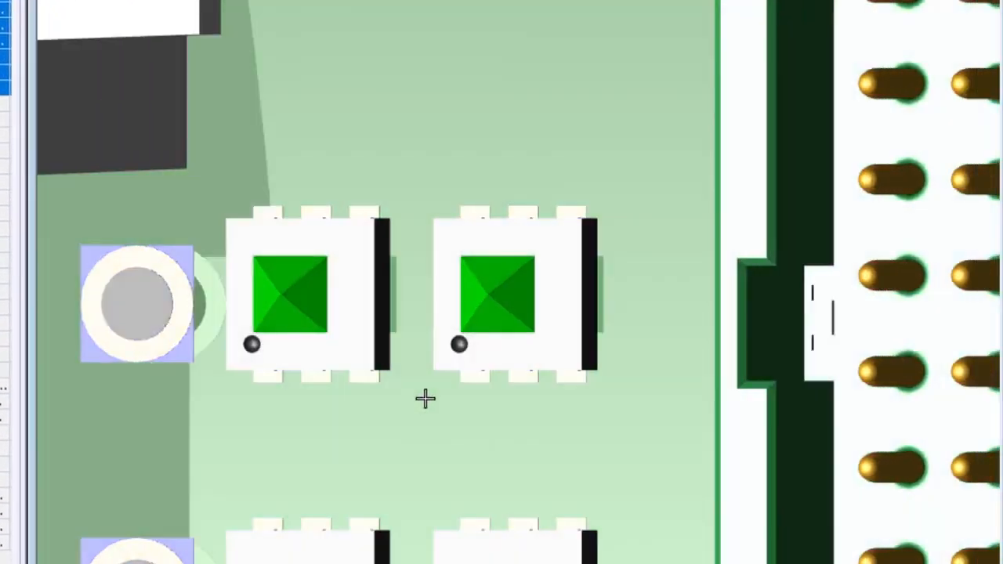
{"action": "left_click", "coordinate": [383, 324]}
{"action": "right_click_drag", "start_coordinate": [383, 324], "coordinate": [407, 327], "text": "shift"}
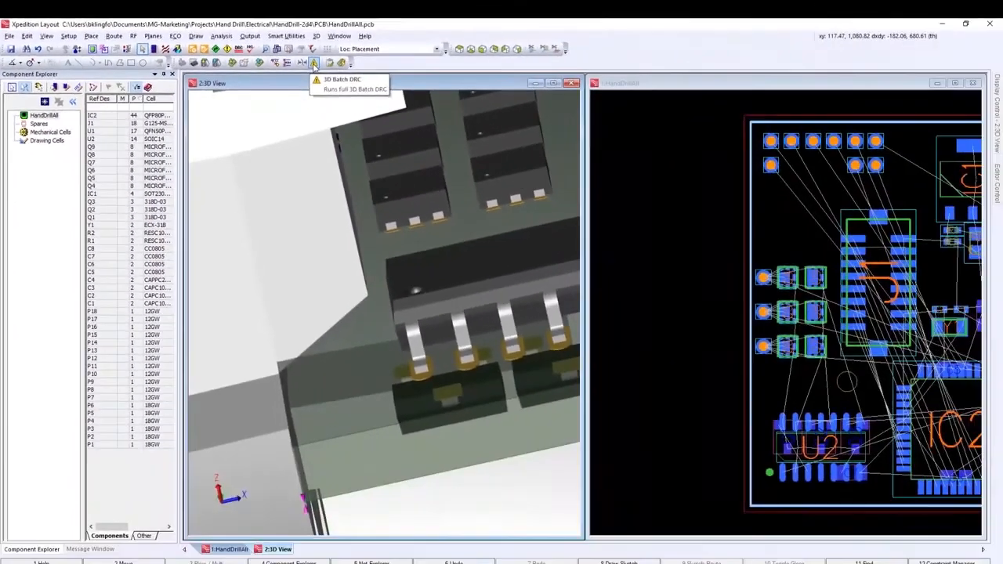
- Run the full 3D Batch DRC on the board
{"action": "left_click", "coordinate": [627, 119]}
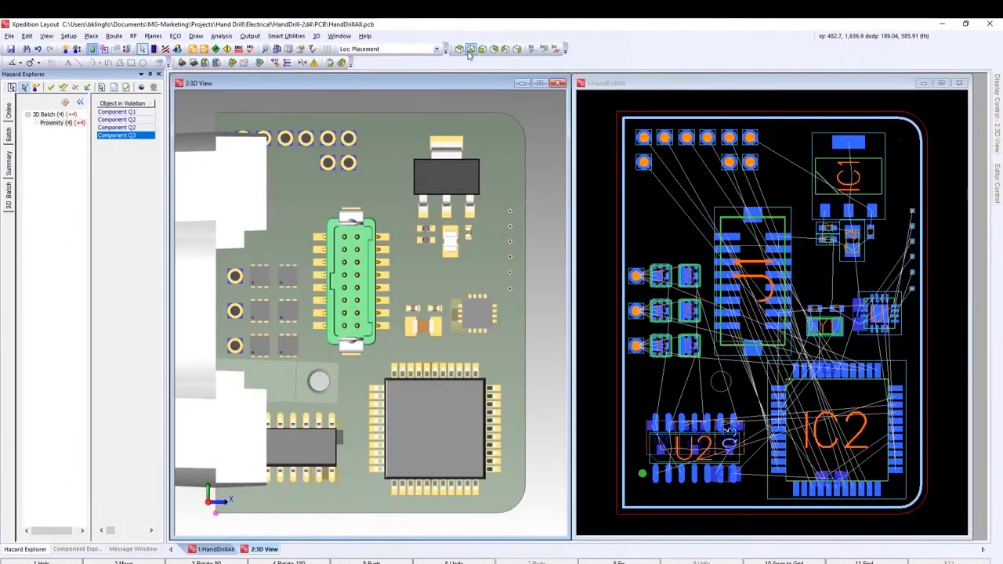
- View the board from the bottom side and examine the first proximity error of the 3D Batch hazards
{"action": "left_click", "coordinate": [470, 50]}
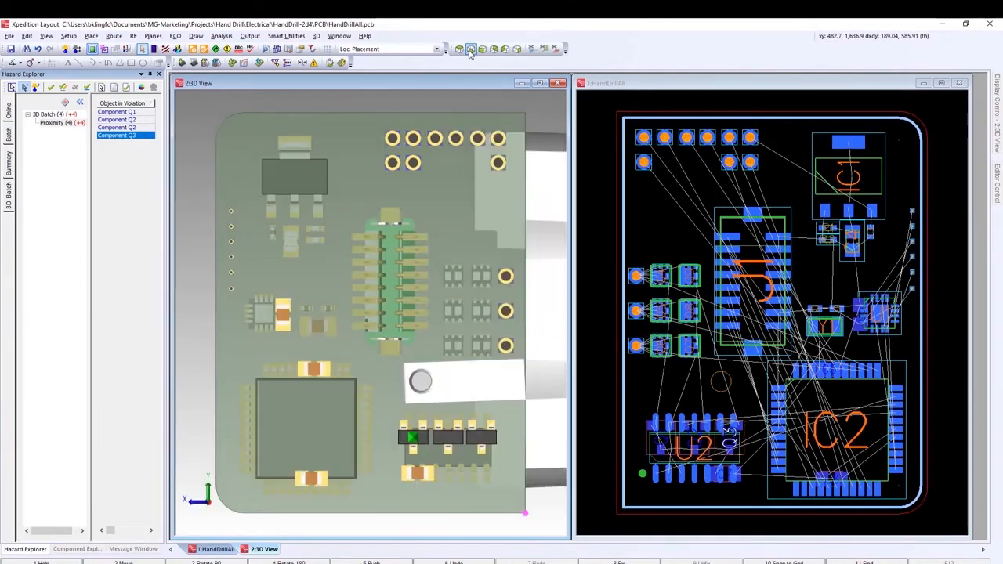
{"action": "left_click_drag", "start_coordinate": [112, 532], "coordinate": [124, 534]}
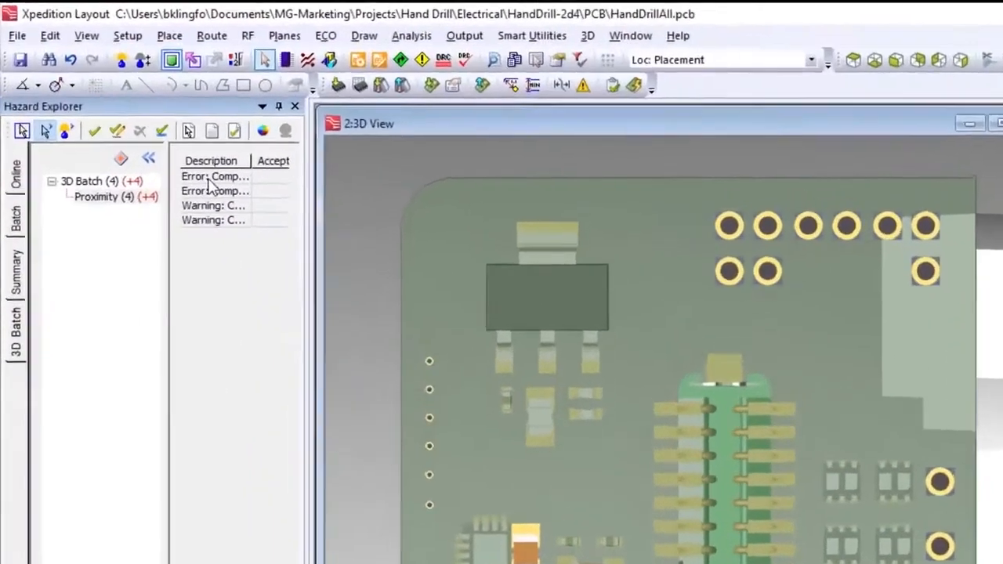
{"action": "left_click", "coordinate": [208, 180]}
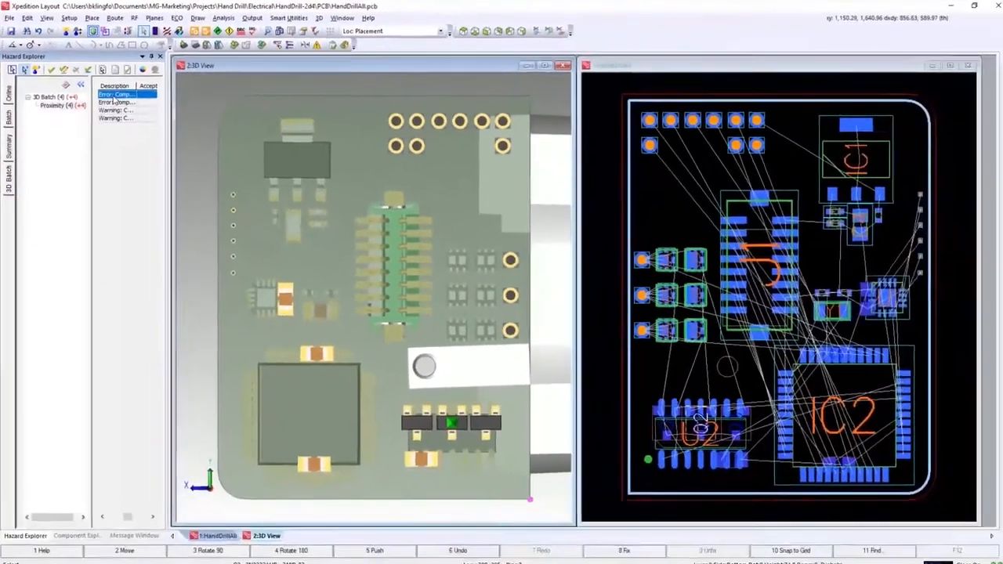
{"action": "scroll", "coordinate": [451, 432], "scroll_direction": "up", "scroll_amount": 3}
{"action": "scroll", "coordinate": [451, 432], "scroll_direction": "up", "scroll_amount": 4}
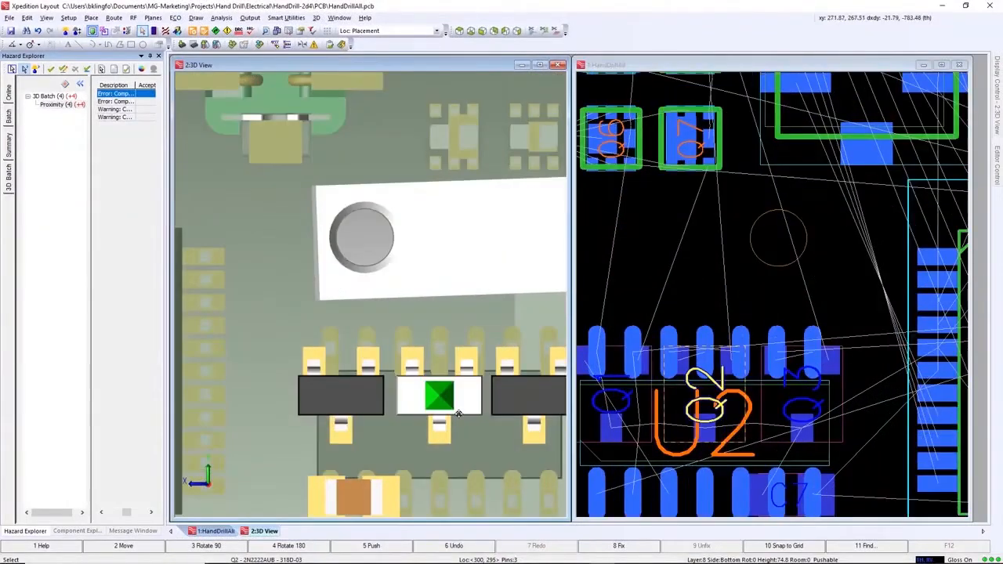
- Spread the transistors beside Q2 by moving Q1 to X 160 and Q3 to X 435, both at Y 295 th, and rerun the 3D Batch DRC
{"action": "middle_click_drag", "start_coordinate": [469, 425], "coordinate": [446, 400]}
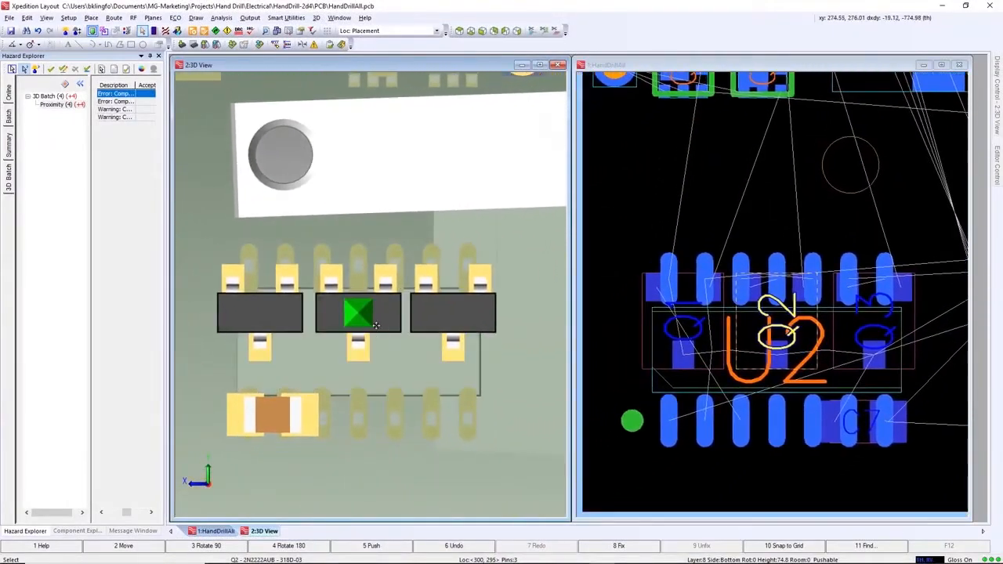
{"action": "mouse_move", "coordinate": [439, 317]}
{"action": "left_mouse_down"}
{"action": "mouse_move", "coordinate": [463, 316]}
{"action": "mouse_move", "coordinate": [454, 315]}
{"action": "left_mouse_up"}
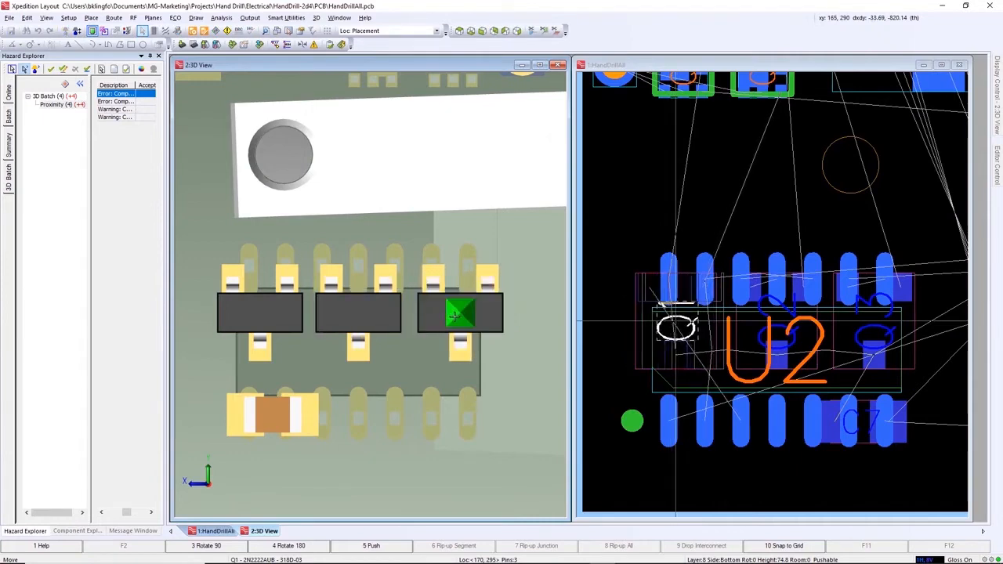
{"action": "left_click", "coordinate": [269, 315]}
{"action": "left_click_drag", "start_coordinate": [268, 314], "coordinate": [264, 318]}
{"action": "left_click", "coordinate": [493, 456]}
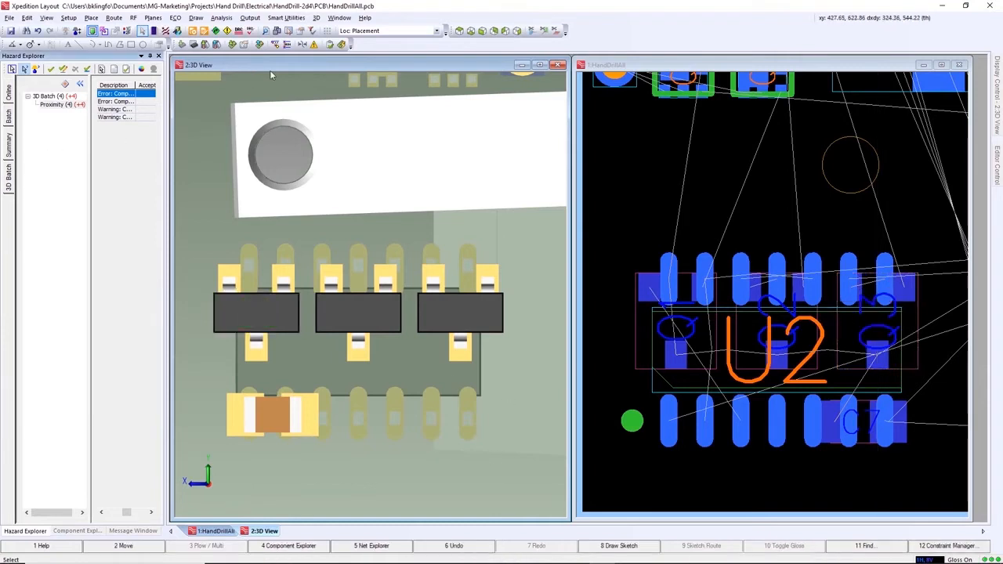
{"action": "left_click", "coordinate": [313, 44]}
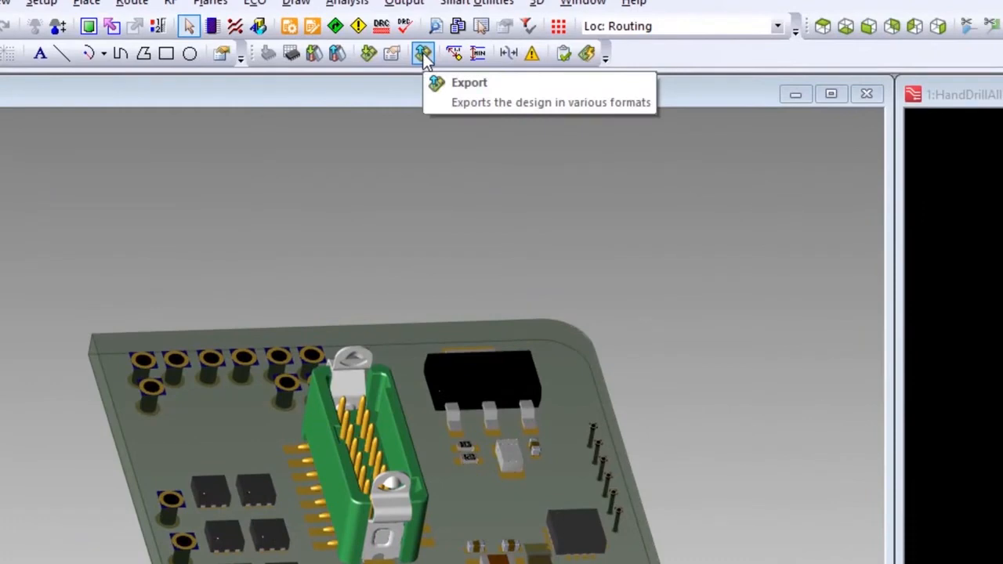
- Set up a STEP export of the design as HandDrillAll.step, limited to the 'Include with board export' mechanical items
{"action": "left_click", "coordinate": [423, 55]}
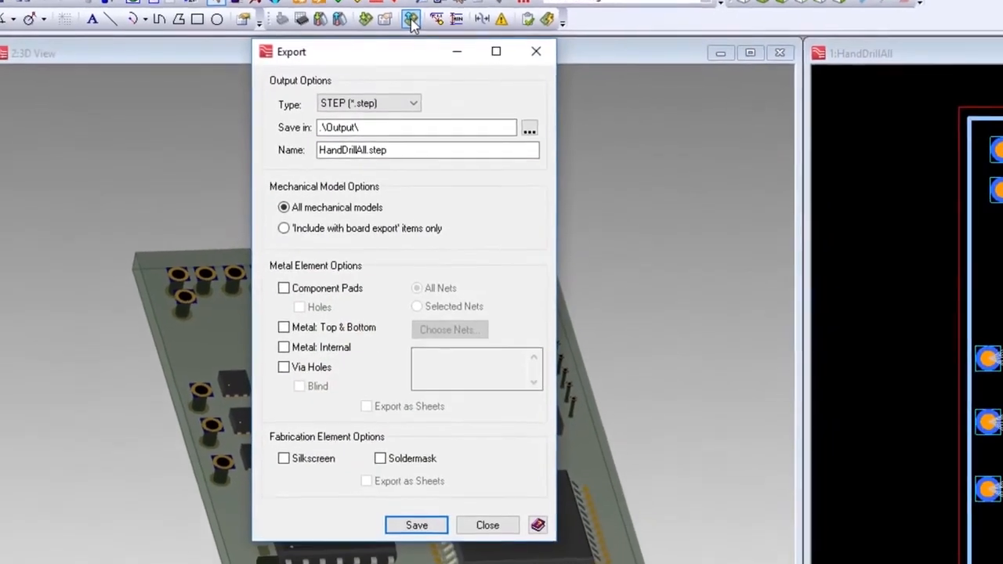
{"action": "left_click", "coordinate": [370, 156]}
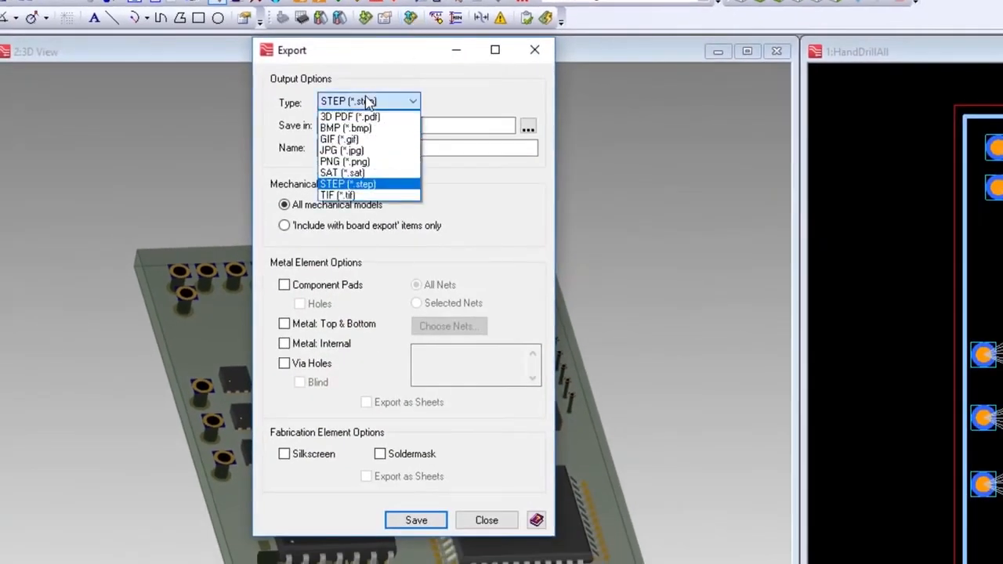
{"action": "left_click", "coordinate": [363, 184]}
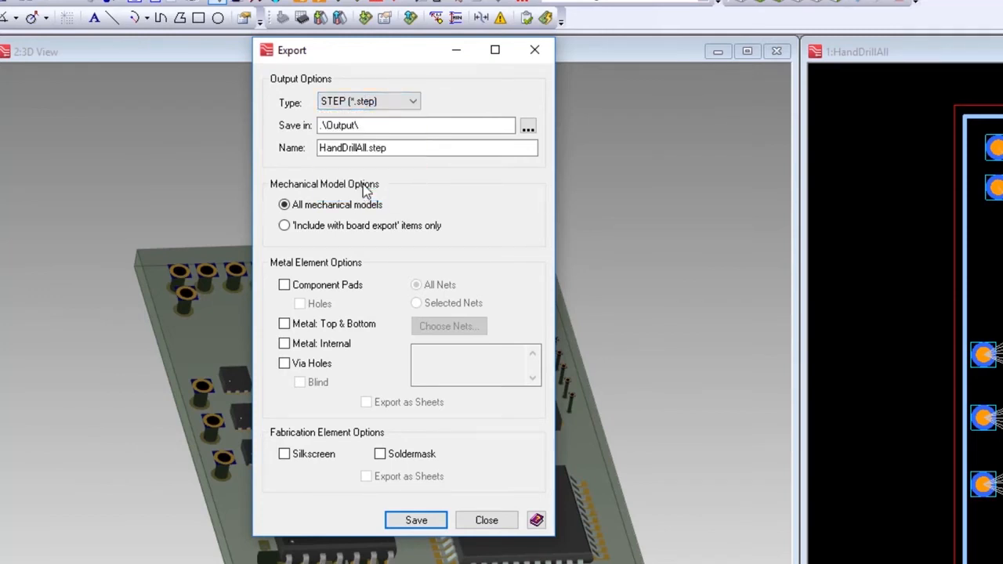
{"action": "left_click", "coordinate": [386, 146]}
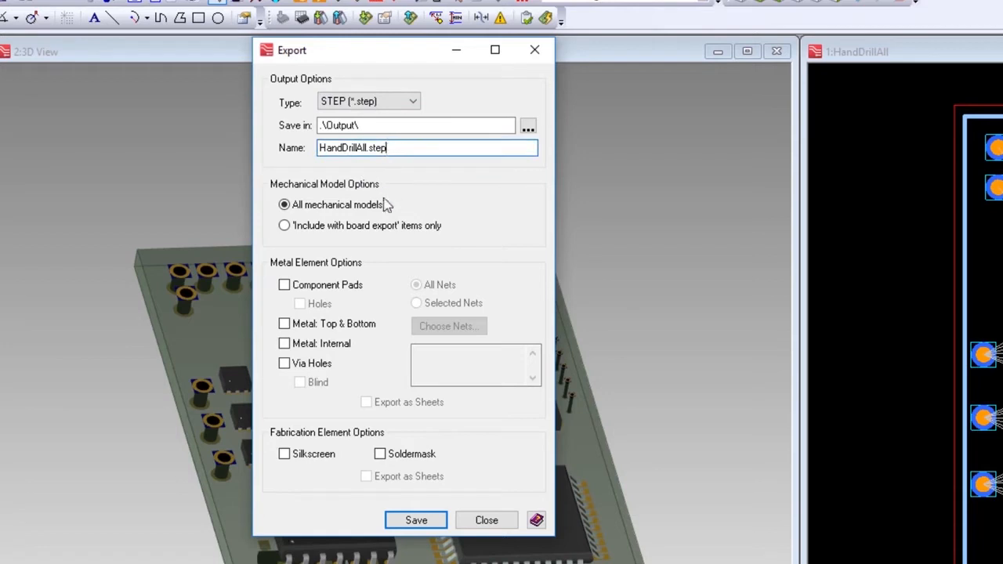
{"action": "left_click", "coordinate": [325, 227]}
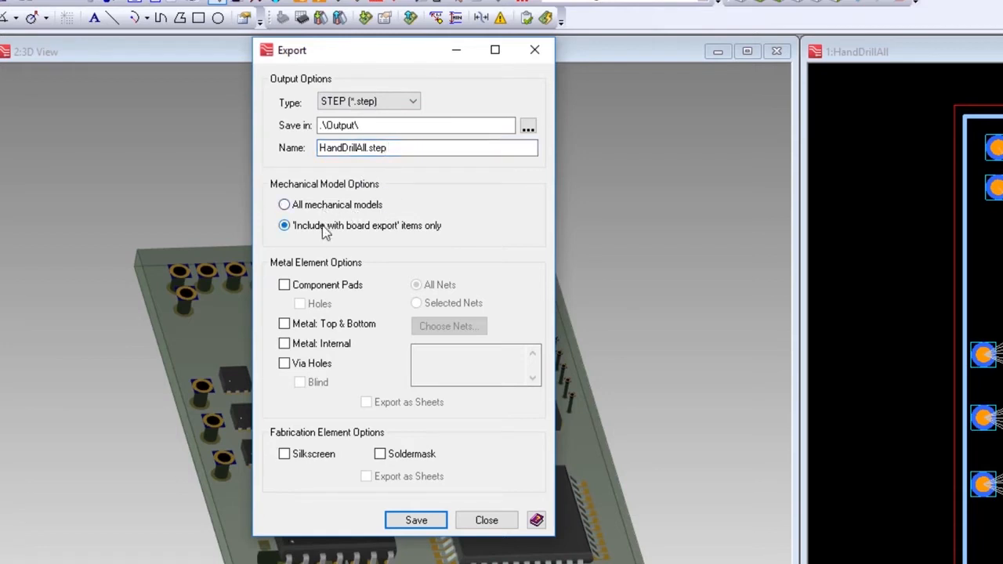
- Include component pads with holes, top and bottom metal, and via holes in the STEP export
{"action": "left_click", "coordinate": [284, 285]}
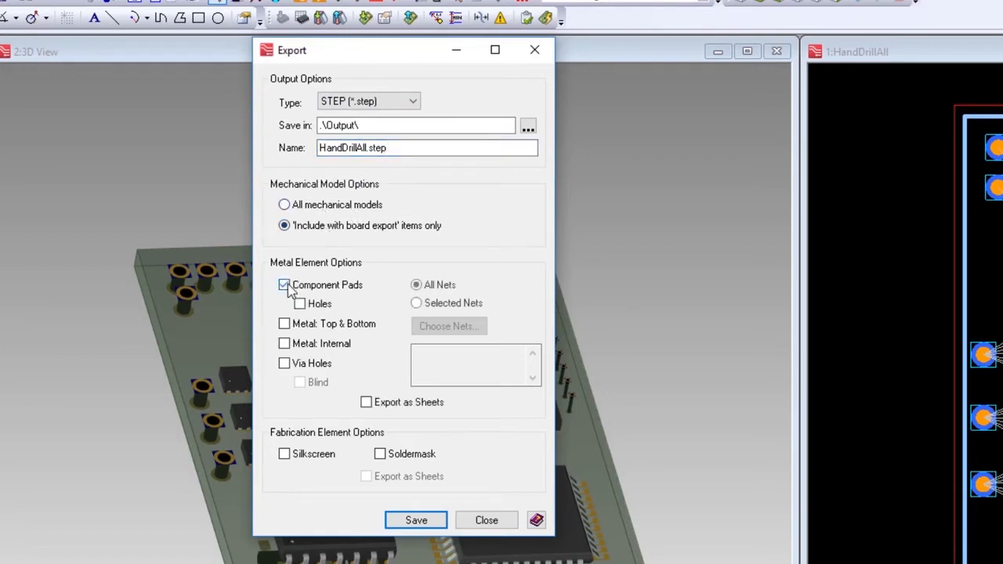
{"action": "left_click", "coordinate": [303, 305]}
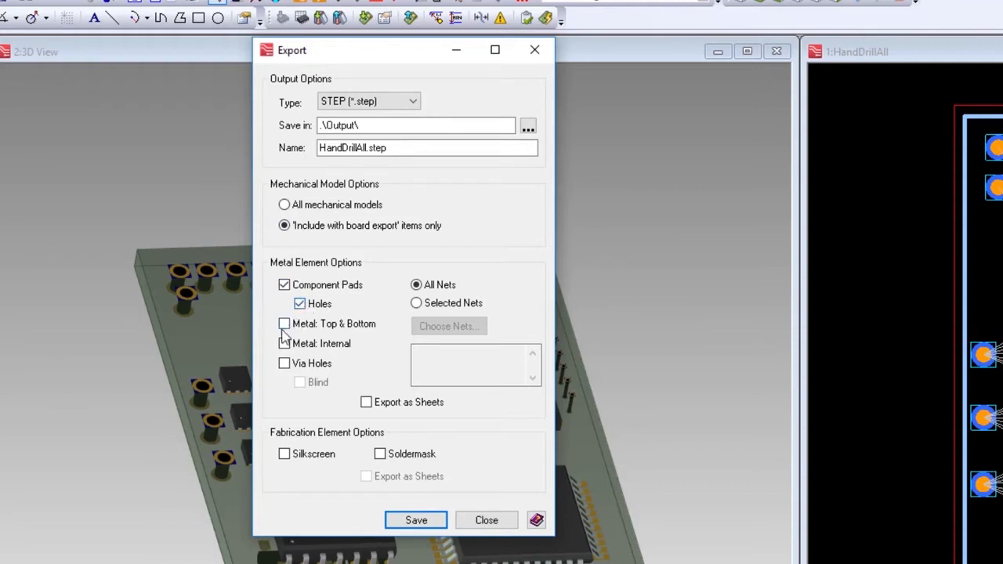
{"action": "left_click", "coordinate": [284, 325]}
{"action": "left_click", "coordinate": [284, 363]}
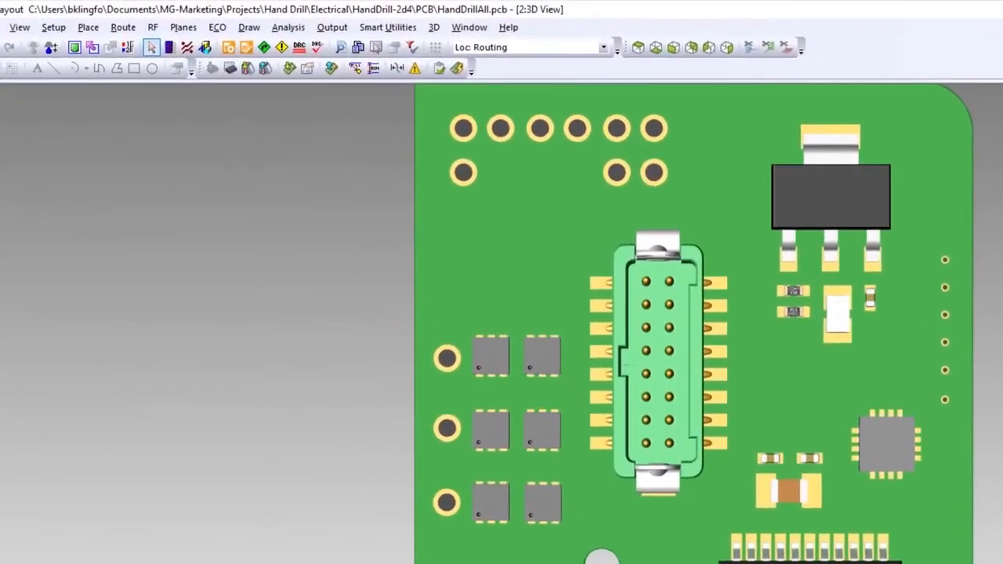
- Export the design as the 3D PDF HandDrillAll.pdf in the .\Output\ folder
{"action": "left_click", "coordinate": [332, 70]}
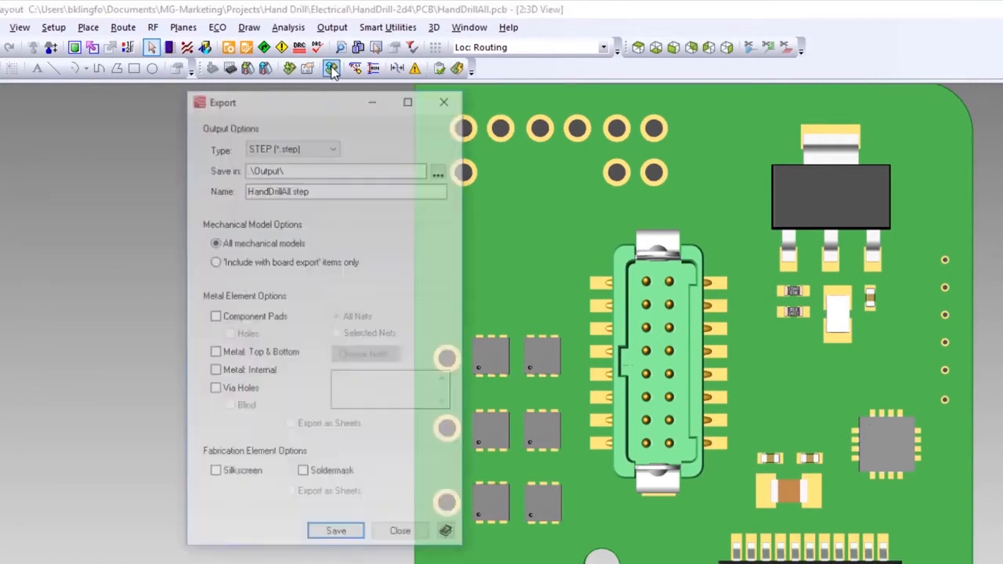
{"action": "left_click", "coordinate": [316, 147]}
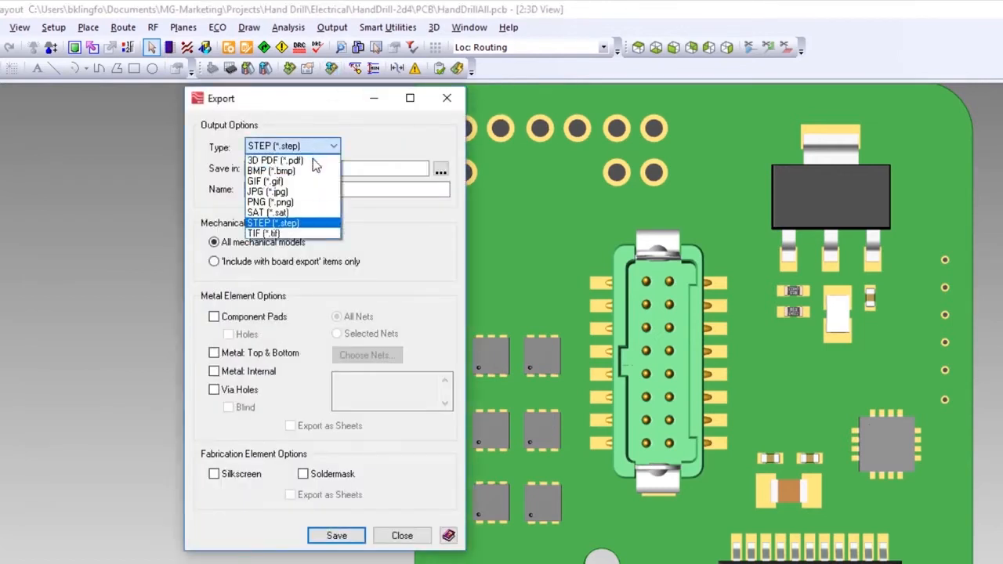
{"action": "left_click", "coordinate": [313, 162]}
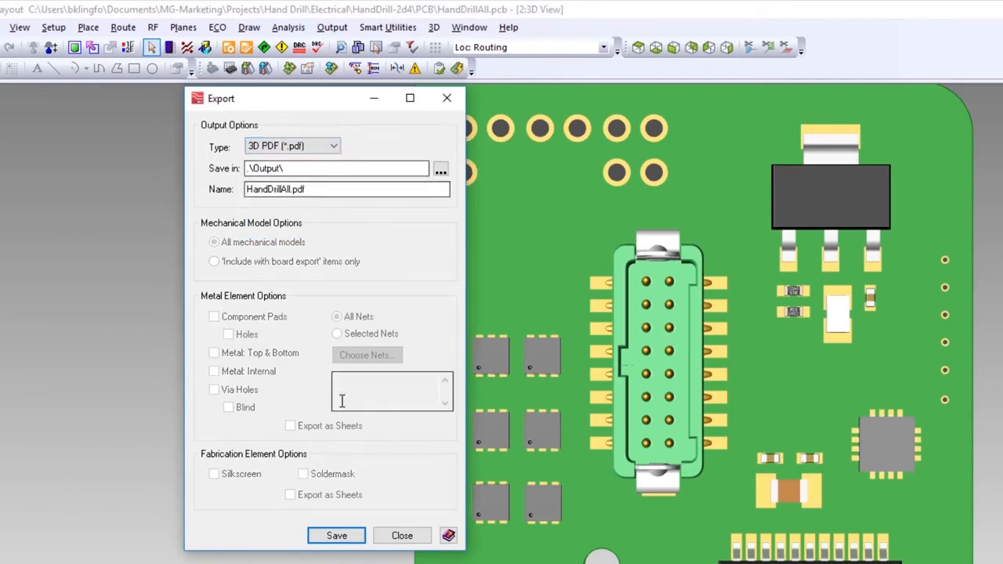
{"action": "left_click", "coordinate": [351, 537]}
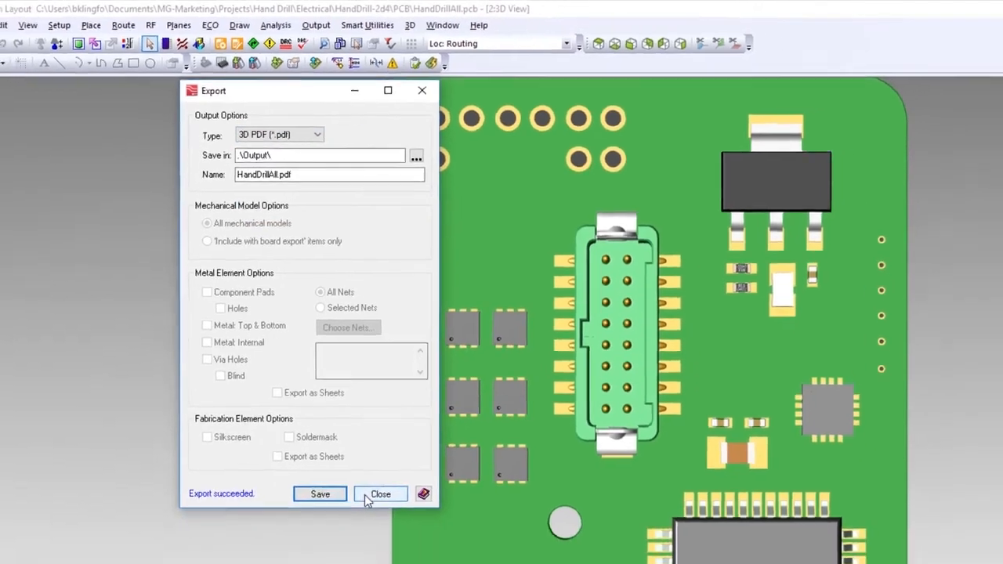
{"action": "left_click", "coordinate": [381, 494]}
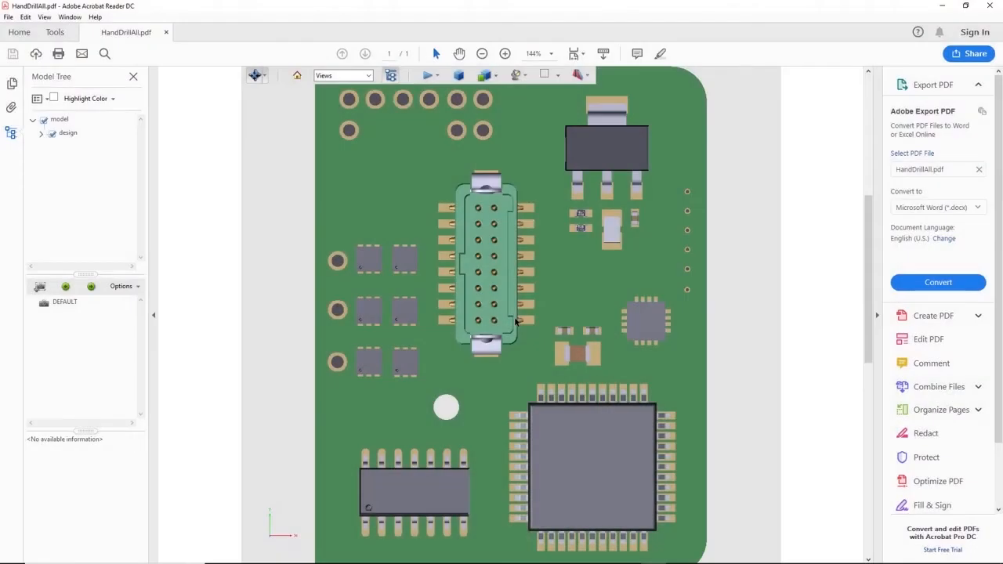
- In Adobe Acrobat Reader, tilt the 3D board, expand the design's component branch in the model tree, and highlight u1 and u2
{"action": "left_click_drag", "start_coordinate": [481, 508], "coordinate": [589, 386]}
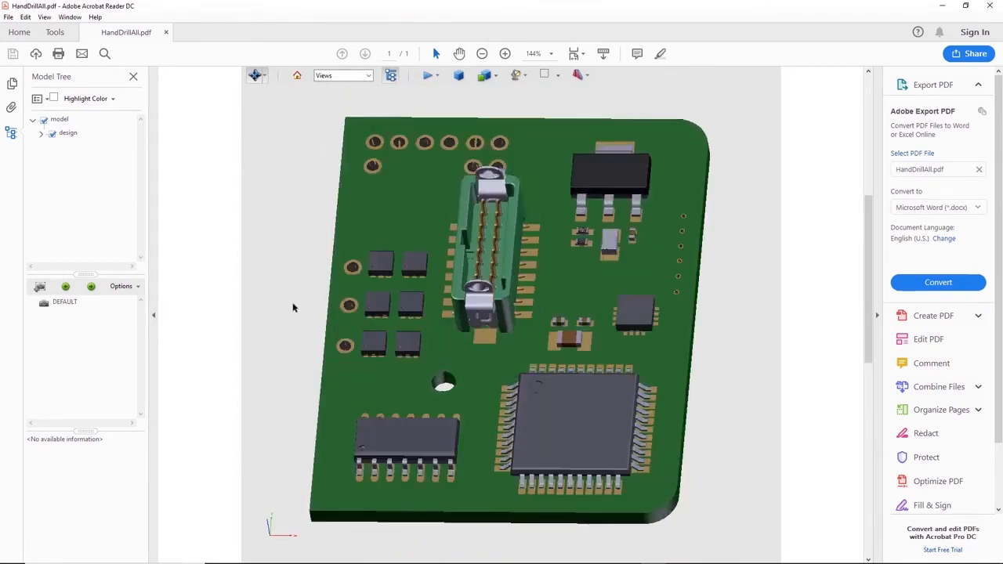
{"action": "left_click", "coordinate": [41, 134]}
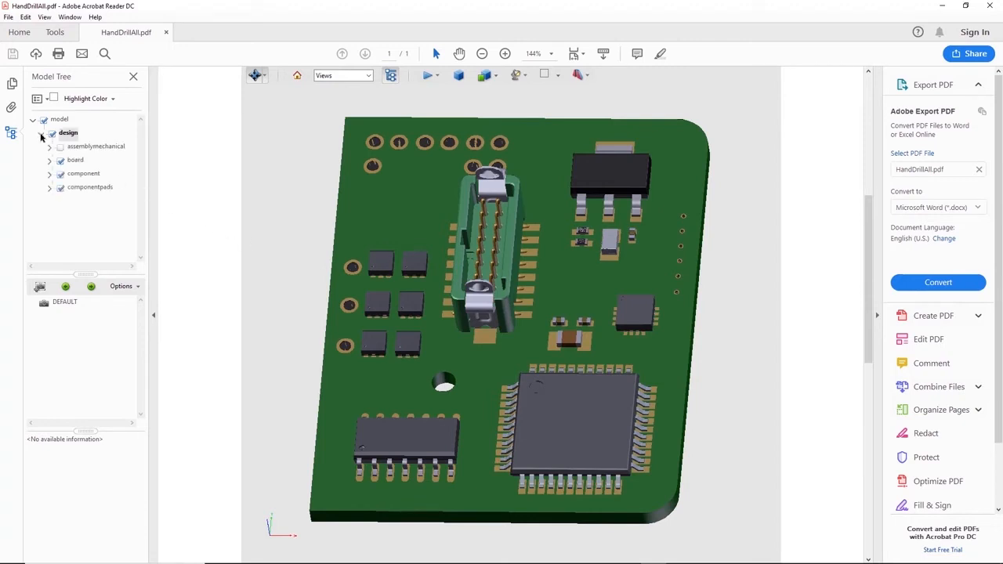
{"action": "left_click", "coordinate": [49, 173]}
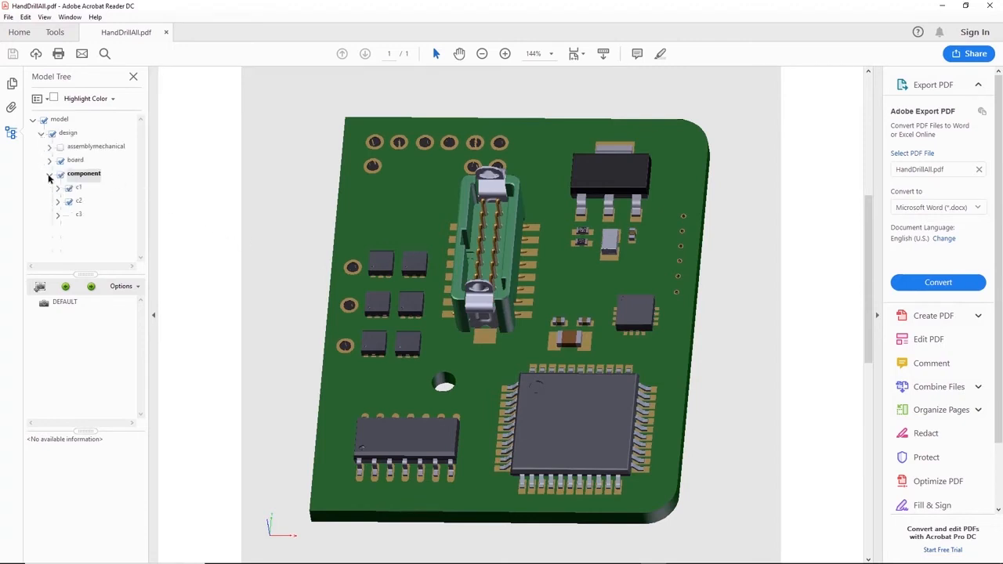
{"action": "scroll", "coordinate": [123, 242], "scroll_direction": "down", "scroll_amount": 5}
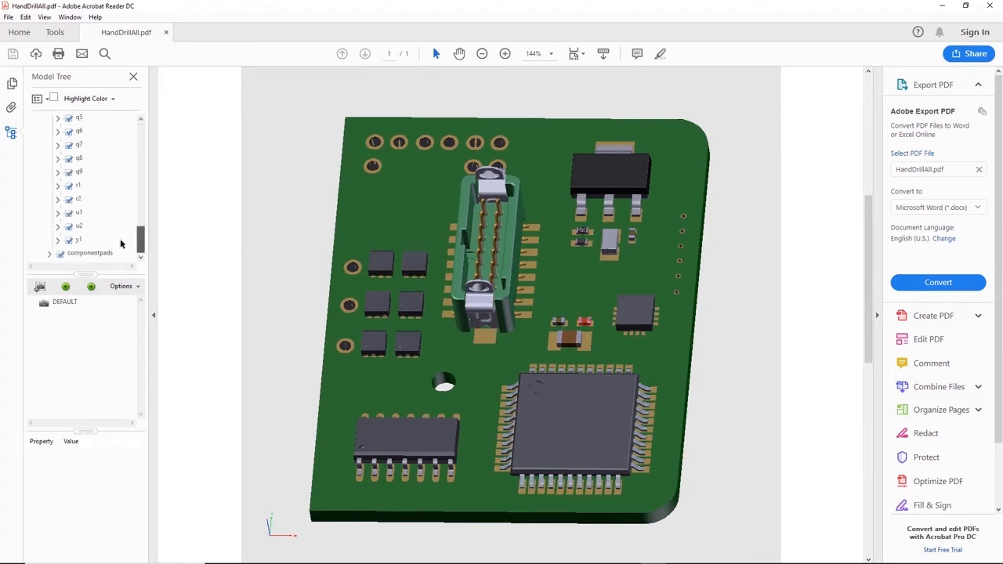
{"action": "left_click", "coordinate": [79, 214]}
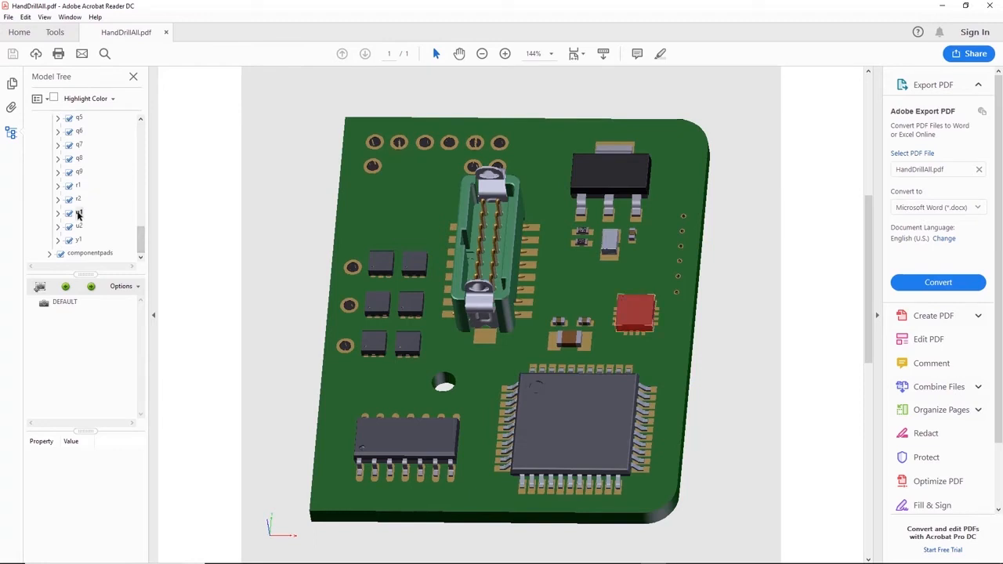
{"action": "left_click", "coordinate": [78, 227]}
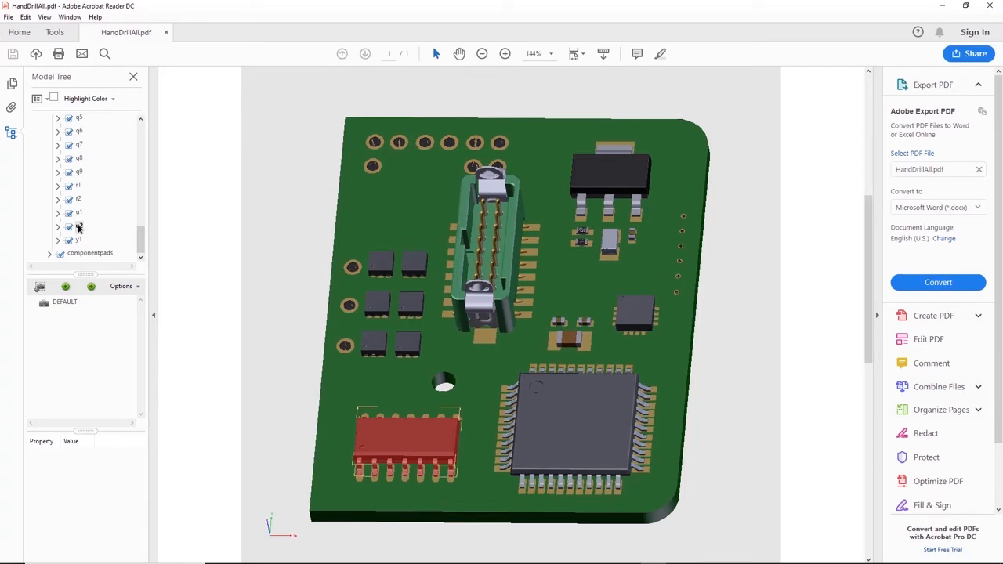
- Hide and reshow the board in the PDF's model tree, and expand assemblymechanical to toggle the hd-mount's visibility
{"action": "left_click_drag", "start_coordinate": [141, 236], "coordinate": [152, 132]}
{"action": "left_click", "coordinate": [48, 161]}
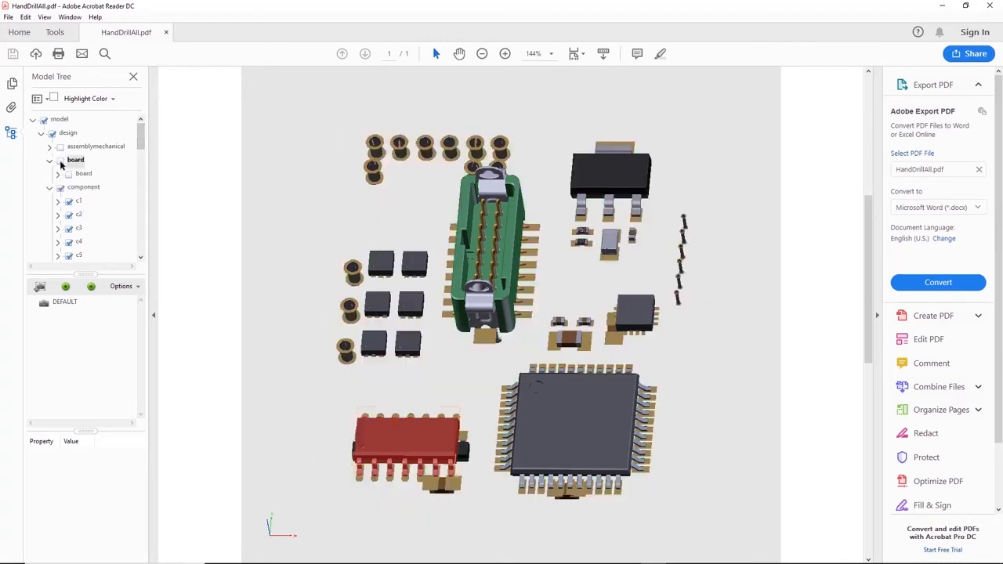
{"action": "left_click", "coordinate": [61, 162]}
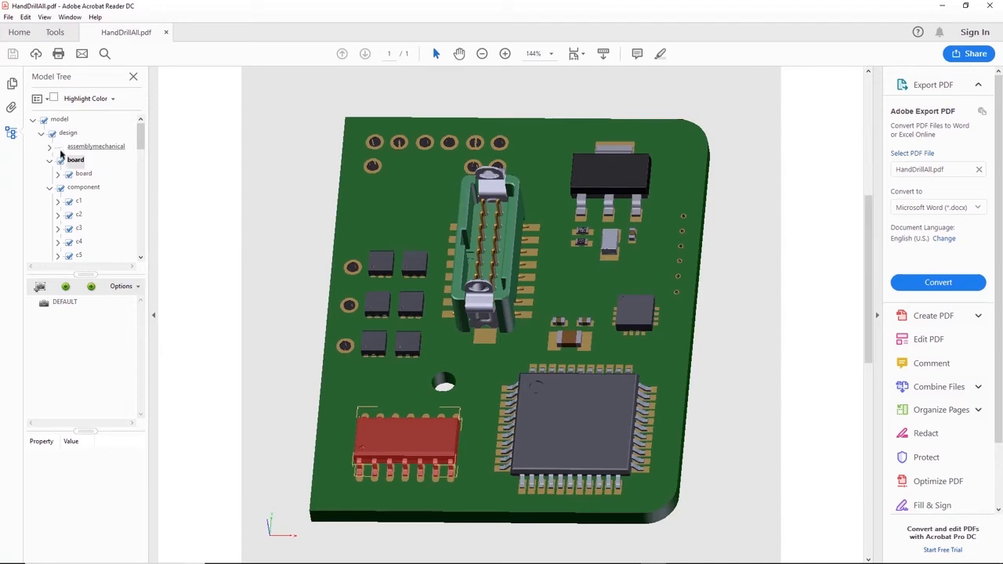
{"action": "left_click", "coordinate": [51, 148]}
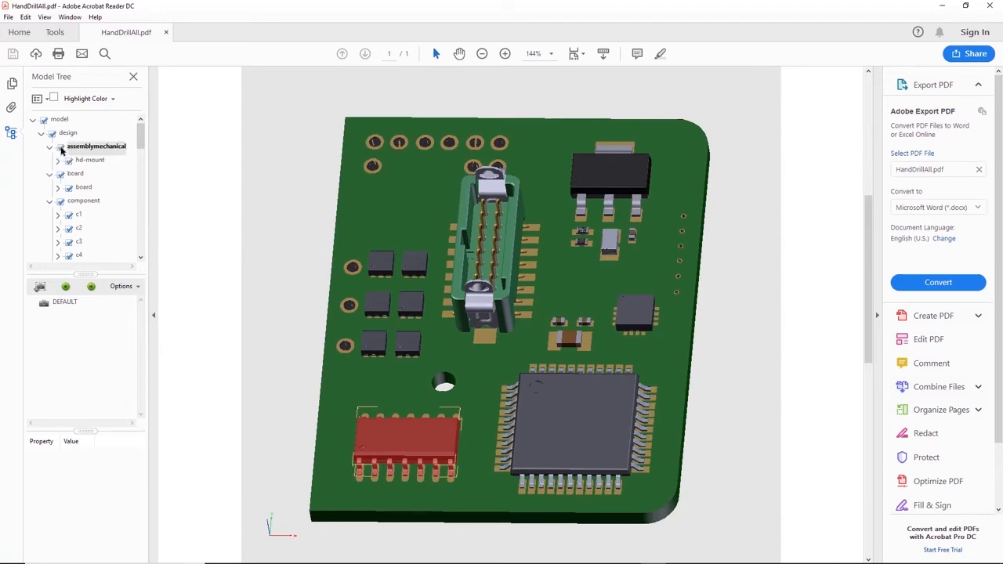
{"action": "left_click", "coordinate": [61, 147]}
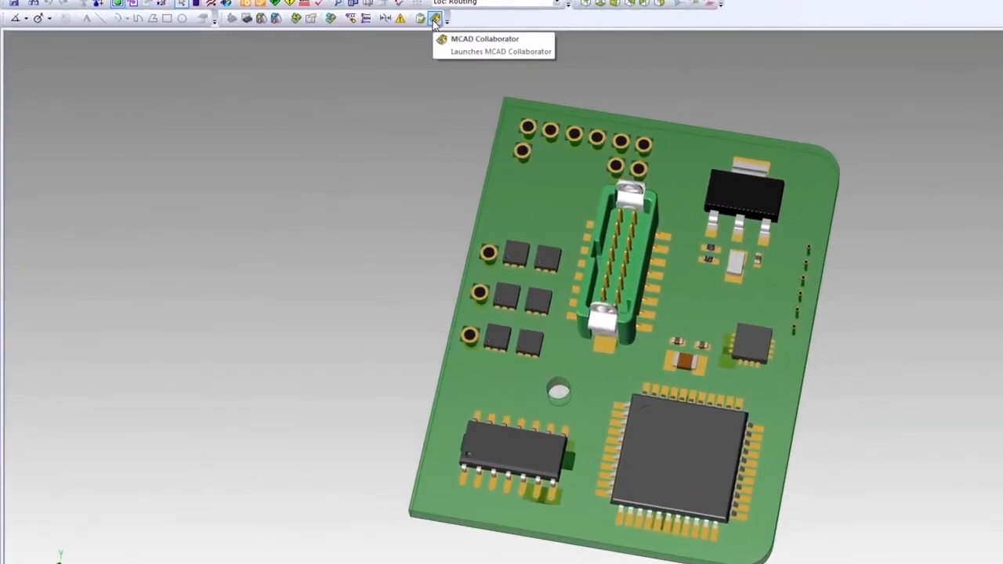
- Launch MCAD Collaborator for the board and review the communication options and the properties of bottom-side component Q3
{"action": "left_click", "coordinate": [435, 19]}
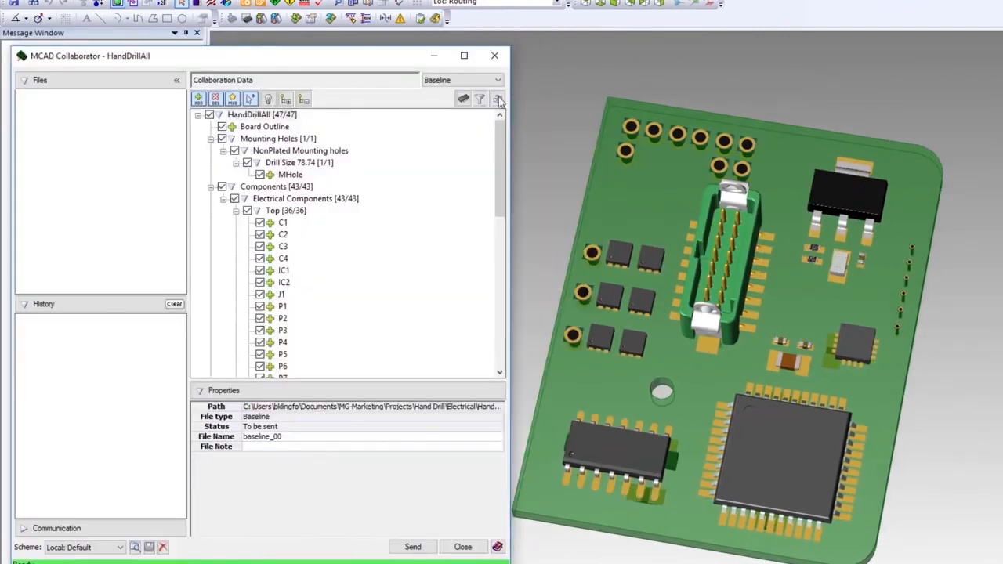
{"action": "left_click_drag", "start_coordinate": [500, 128], "coordinate": [493, 288]}
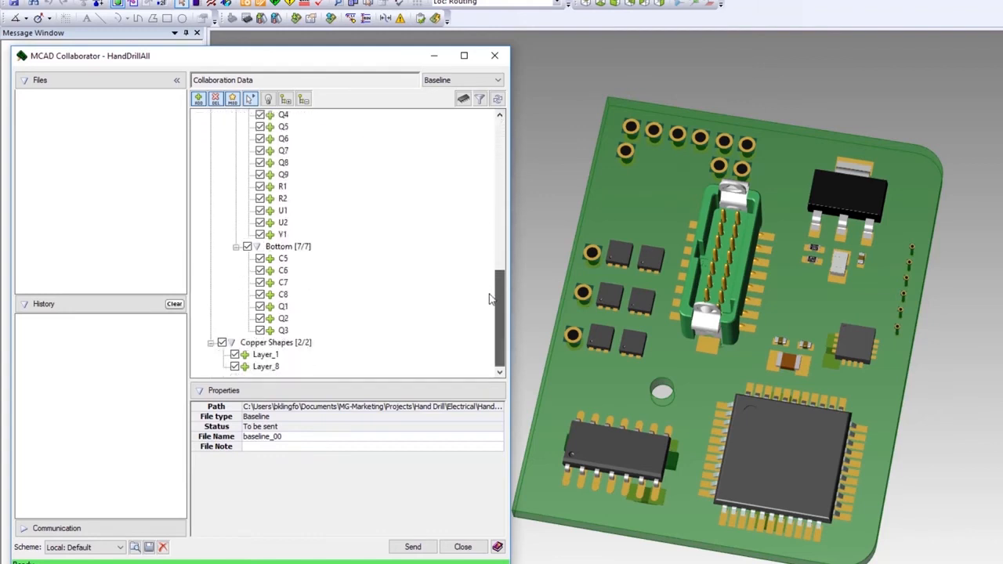
{"action": "left_click", "coordinate": [94, 529]}
{"action": "left_click", "coordinate": [283, 330]}
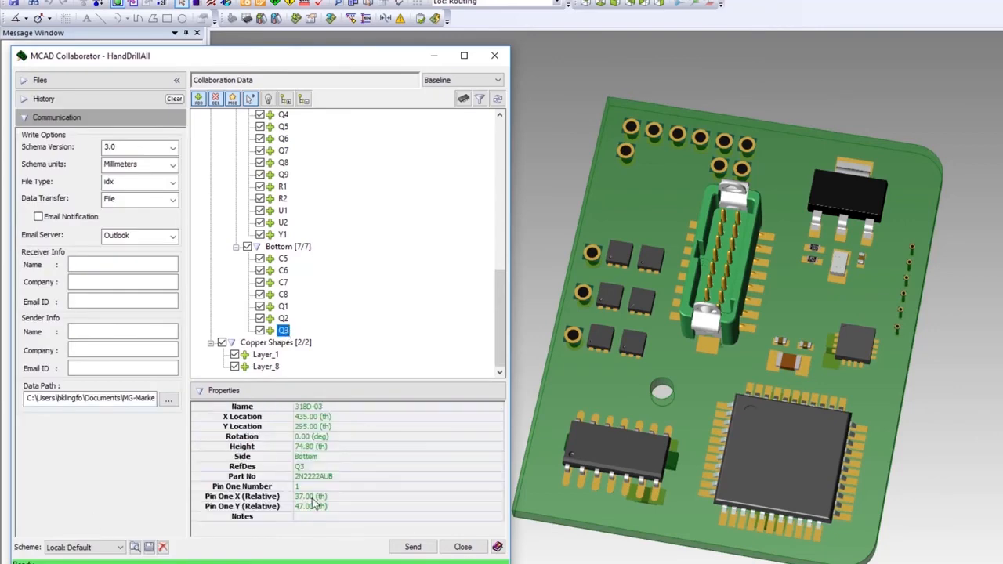
- Review the component, board and collaboration object settings in the object filter and accept them
{"action": "left_click", "coordinate": [479, 100]}
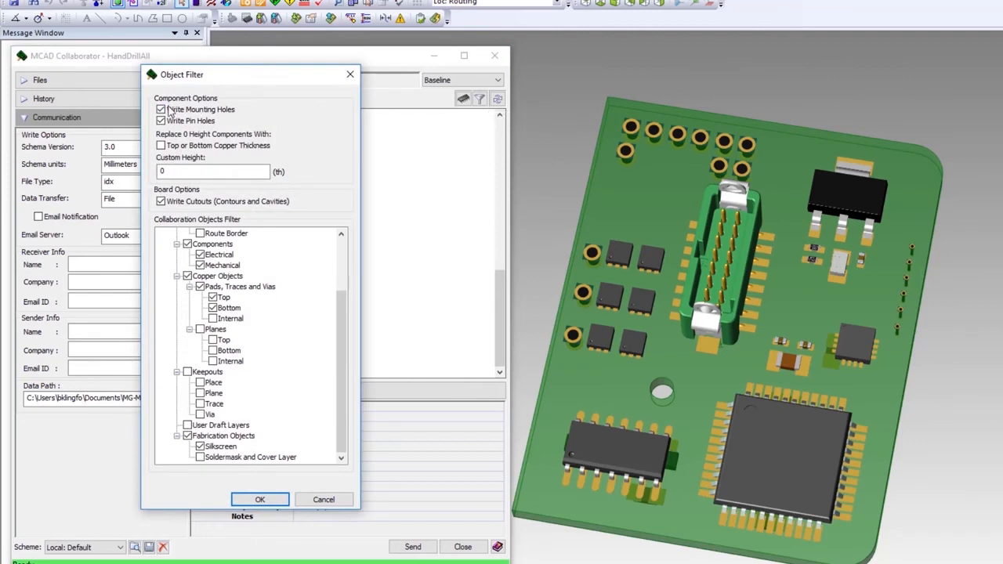
{"action": "scroll", "coordinate": [343, 250], "scroll_direction": "up", "scroll_amount": 3}
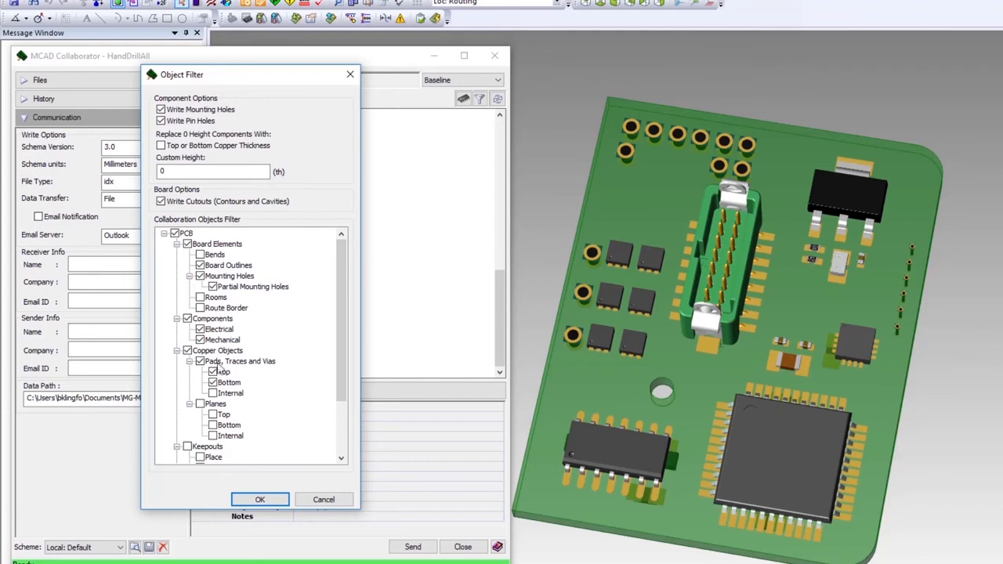
{"action": "scroll", "coordinate": [221, 369], "scroll_direction": "down", "scroll_amount": 3}
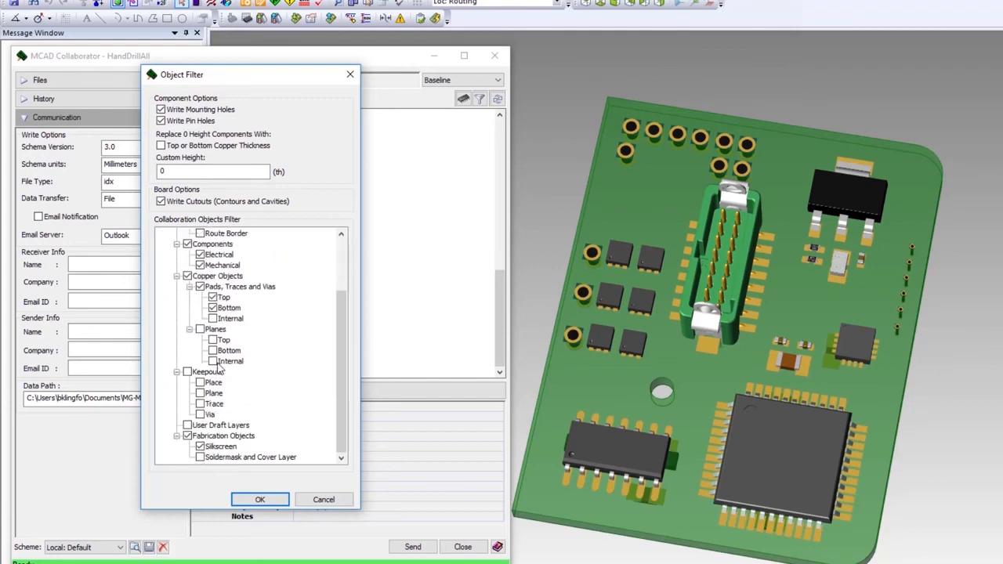
{"action": "left_click", "coordinate": [248, 496]}
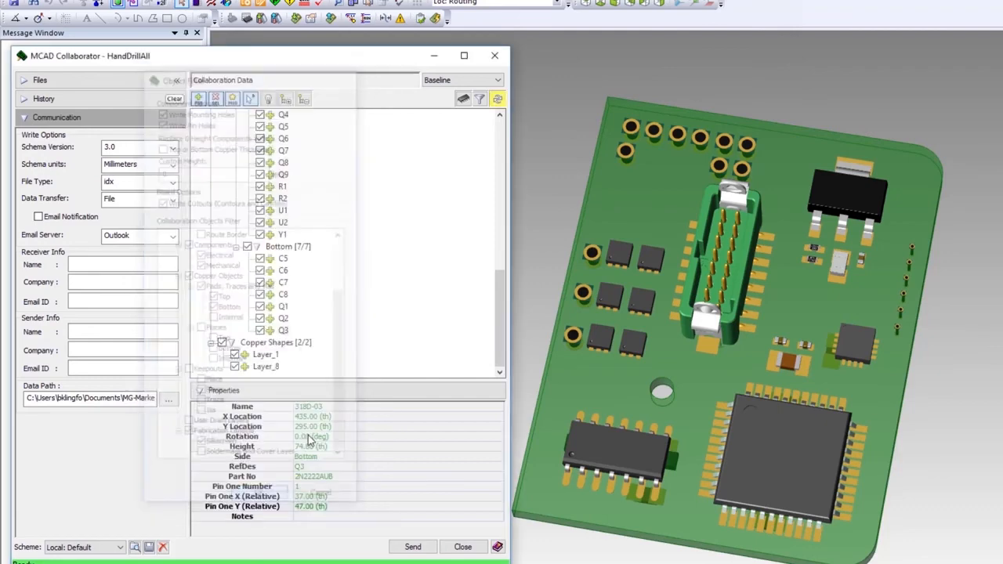
- Export the component models for NX from MCAD Collaborator and dismiss the completion notice
{"action": "left_click", "coordinate": [463, 100]}
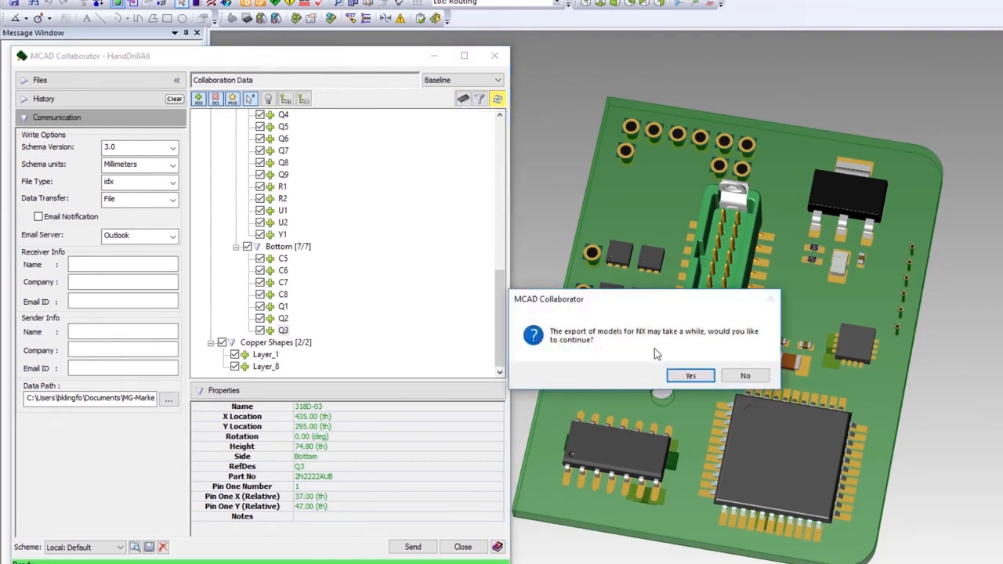
{"action": "left_click", "coordinate": [689, 375]}
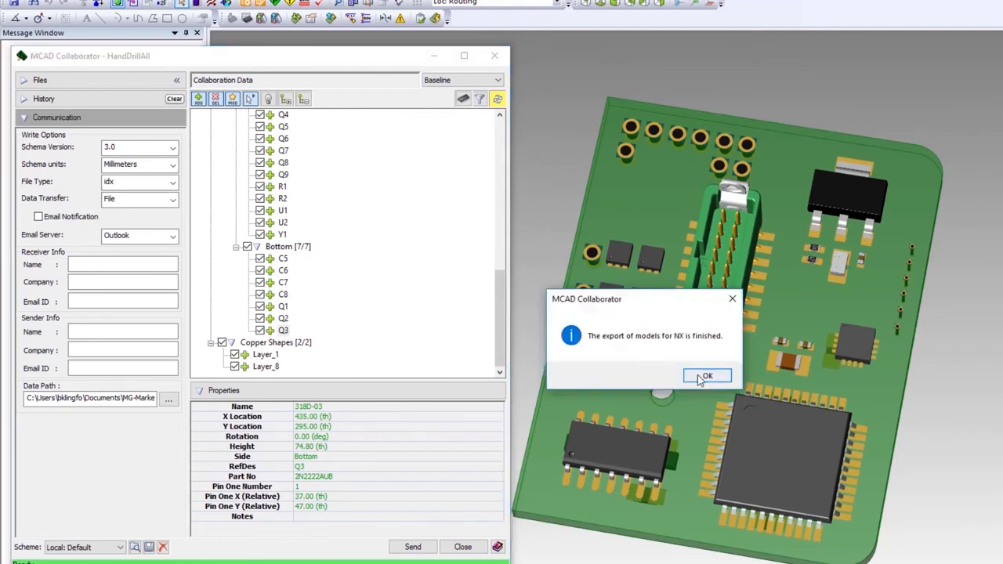
{"action": "left_click", "coordinate": [702, 376]}
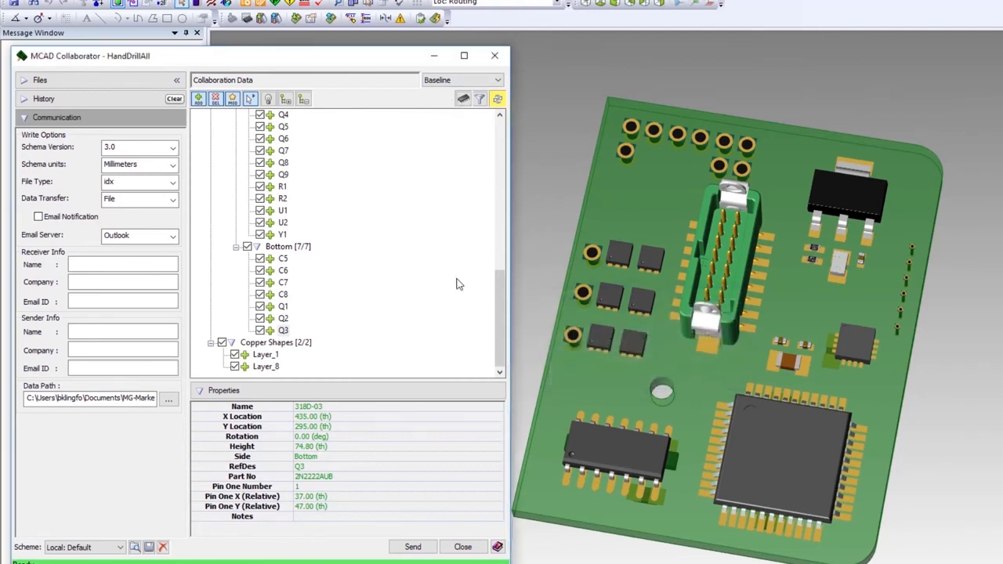
- Send the baseline_00 collaboration data, check it in the exchange history, and close MCAD Collaborator
{"action": "left_click", "coordinate": [413, 547]}
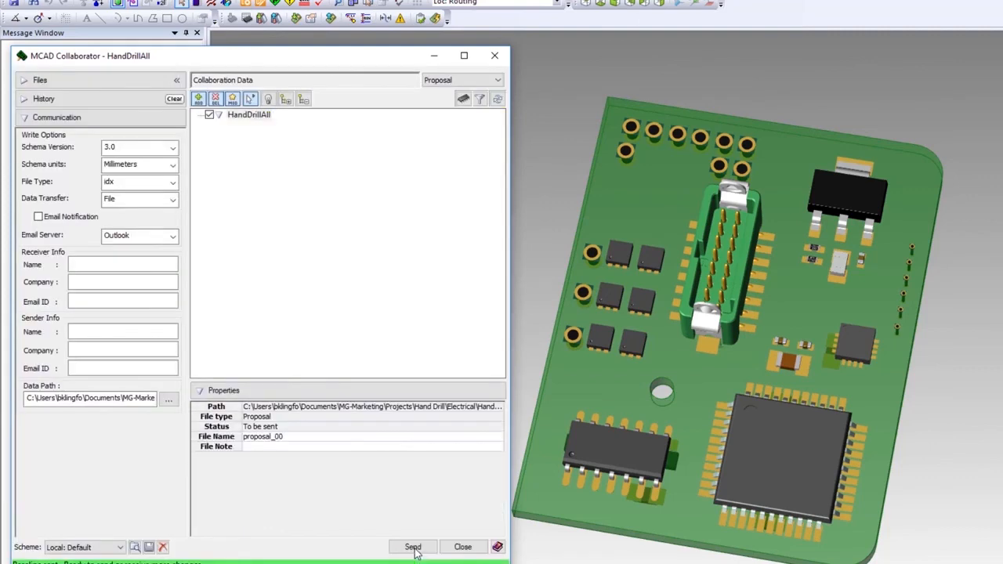
{"action": "left_click", "coordinate": [125, 100]}
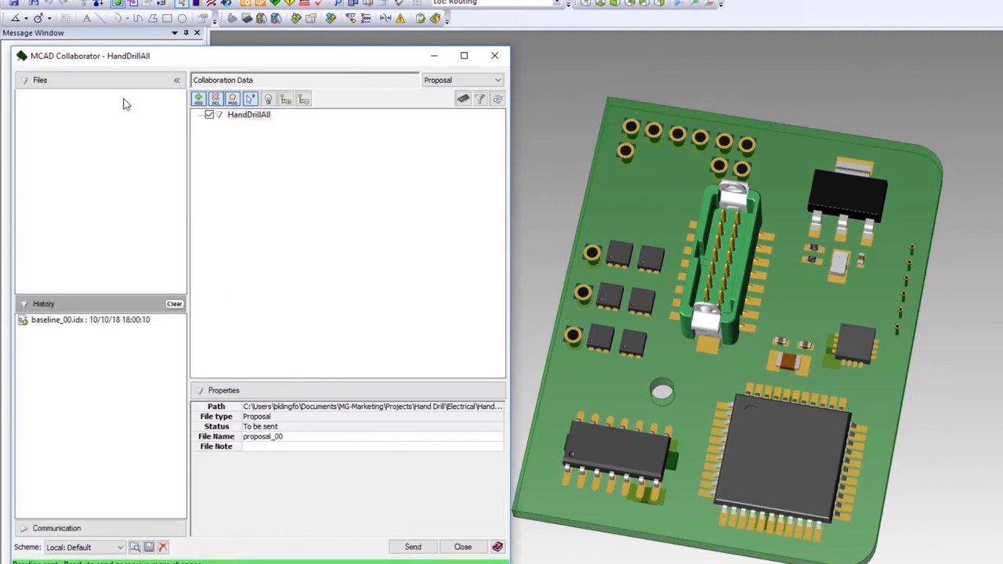
{"action": "left_click", "coordinate": [461, 547]}
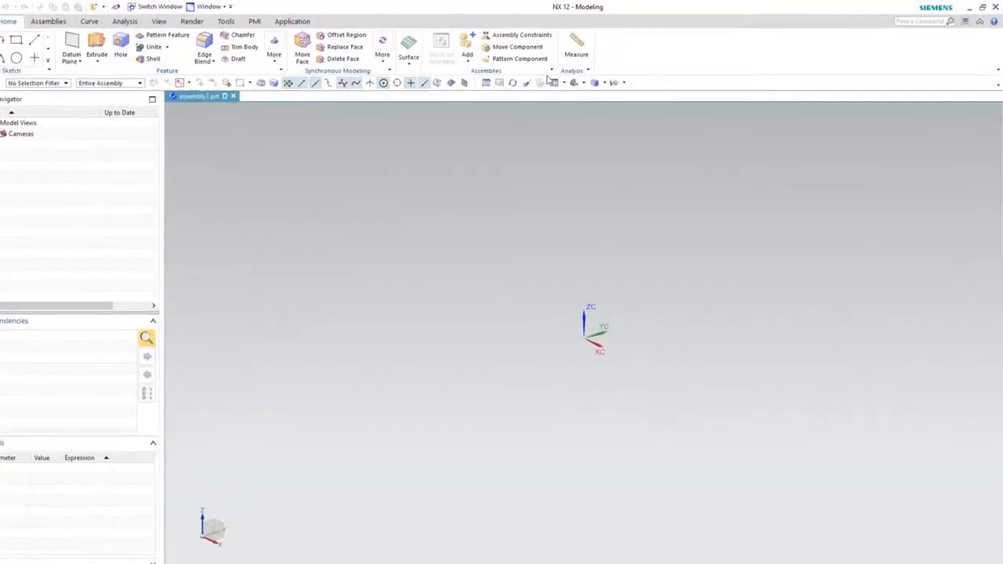
- Switch to NX 12 and start the PCB Exchange application for assembly1.prt
{"action": "left_click", "coordinate": [322, 20]}
{"action": "left_click", "coordinate": [777, 56]}
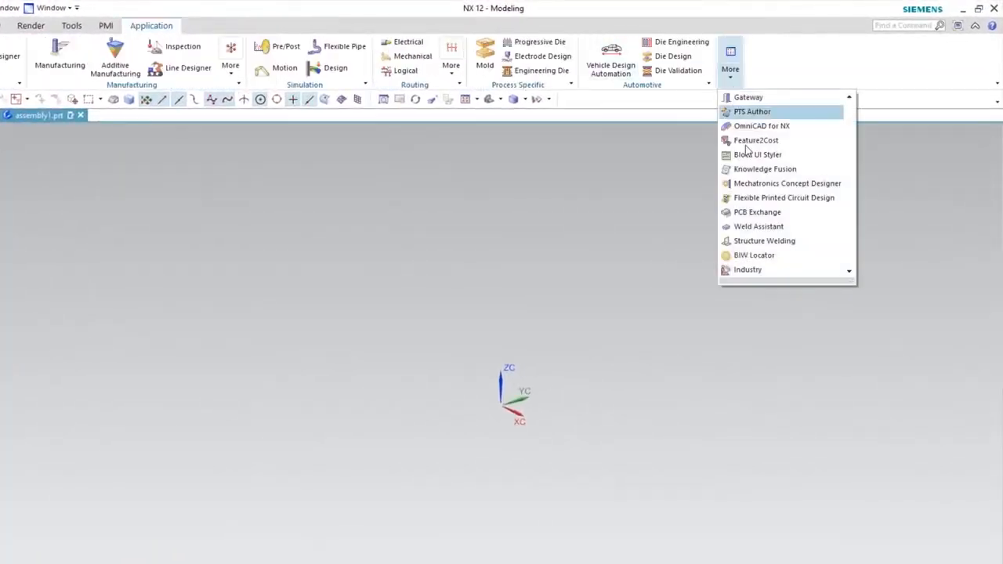
{"action": "left_click", "coordinate": [752, 213]}
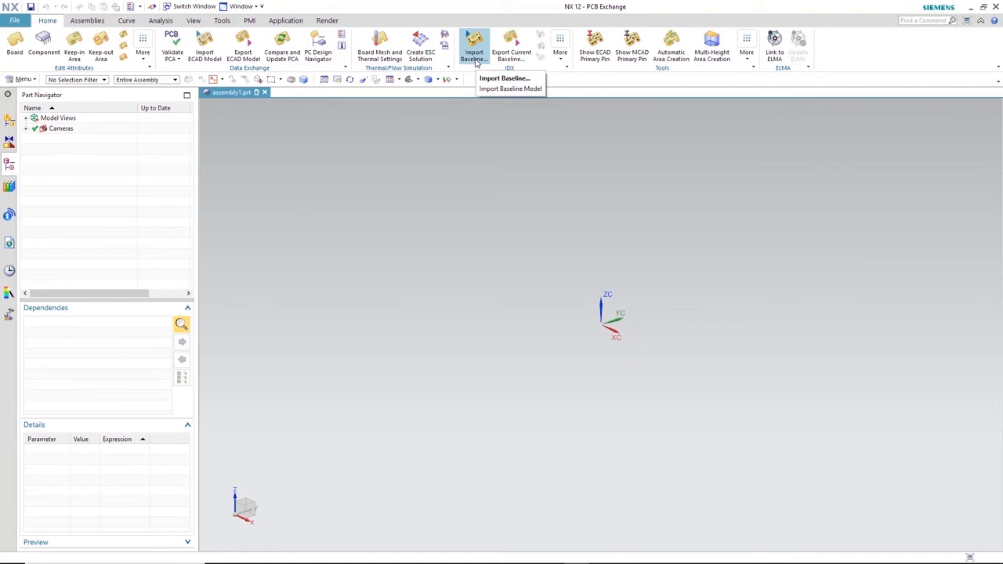
- Import the baseline model from baseline_00.idx in the Exchange folder with the assembly name HD-PCB, and close the import report
{"action": "left_click", "coordinate": [474, 54]}
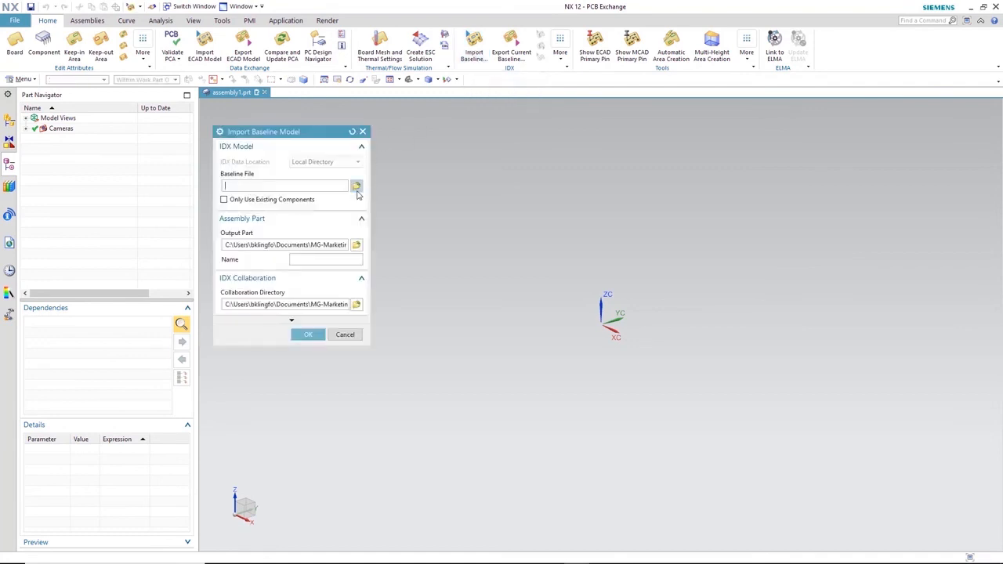
{"action": "left_click", "coordinate": [355, 187]}
{"action": "left_click", "coordinate": [484, 223]}
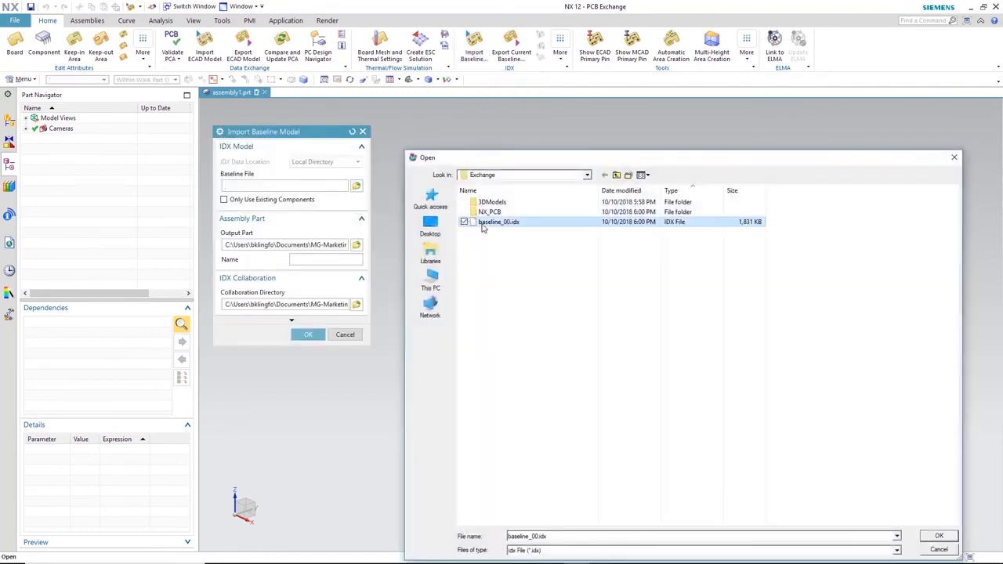
{"action": "left_click", "coordinate": [937, 537]}
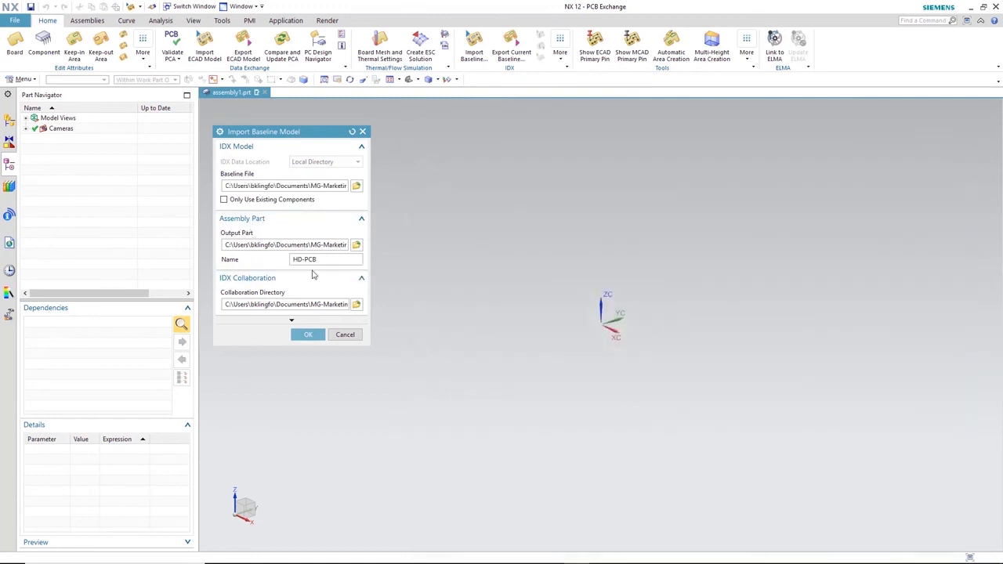
{"action": "left_click", "coordinate": [306, 334]}
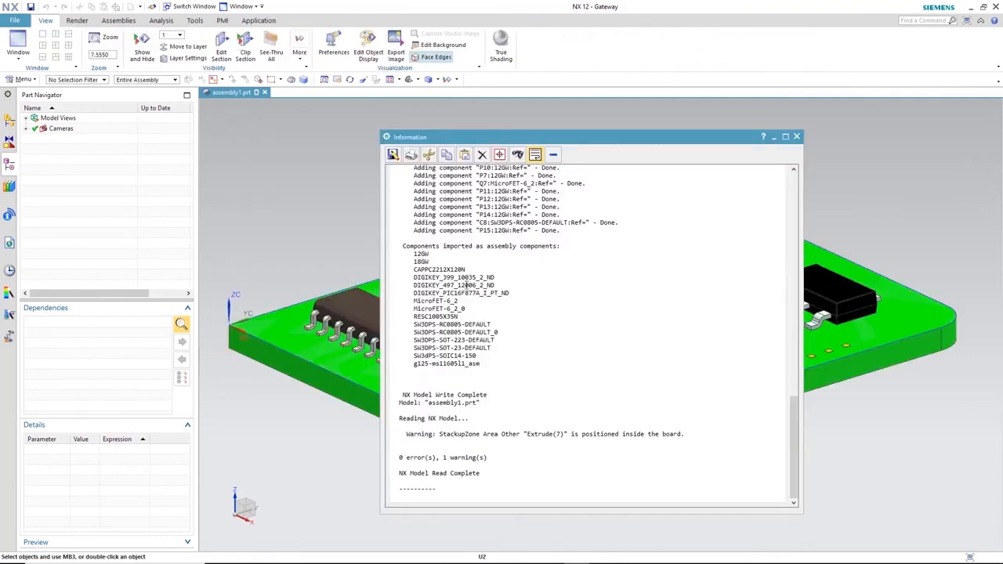
{"action": "left_click", "coordinate": [796, 136]}
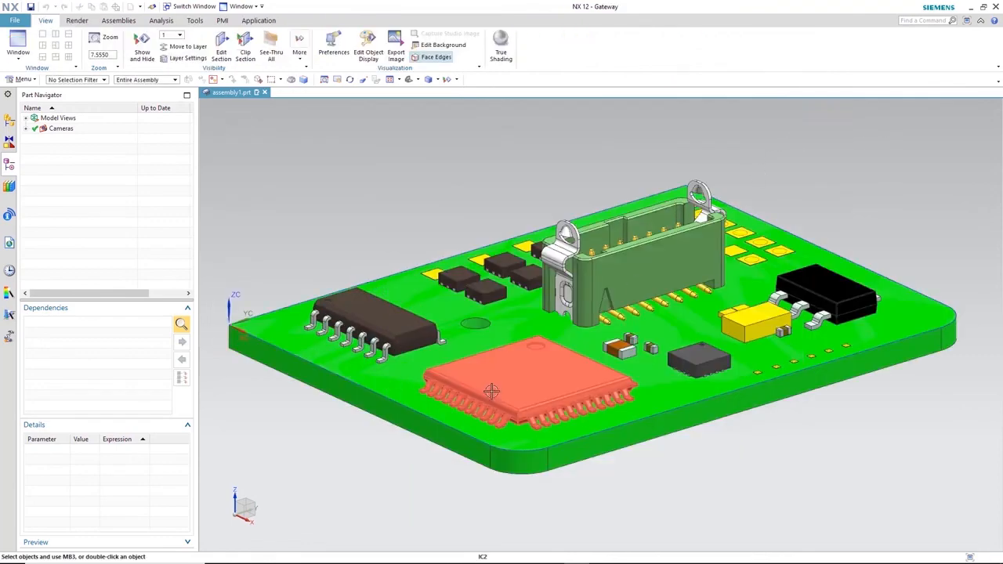